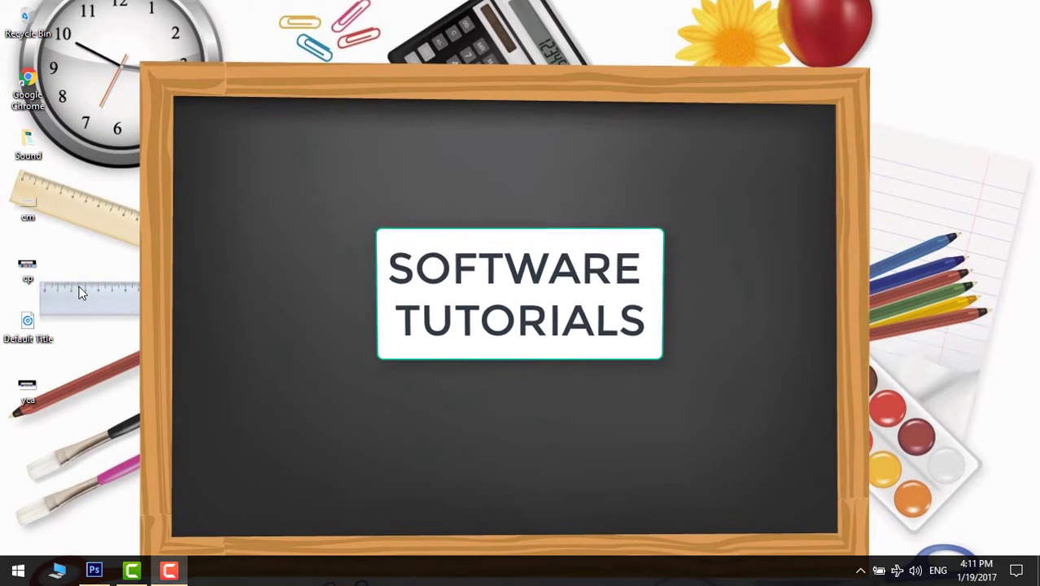
Bring the Photoshop CS6 window to the front from the Windows taskbar.
click(95, 573)
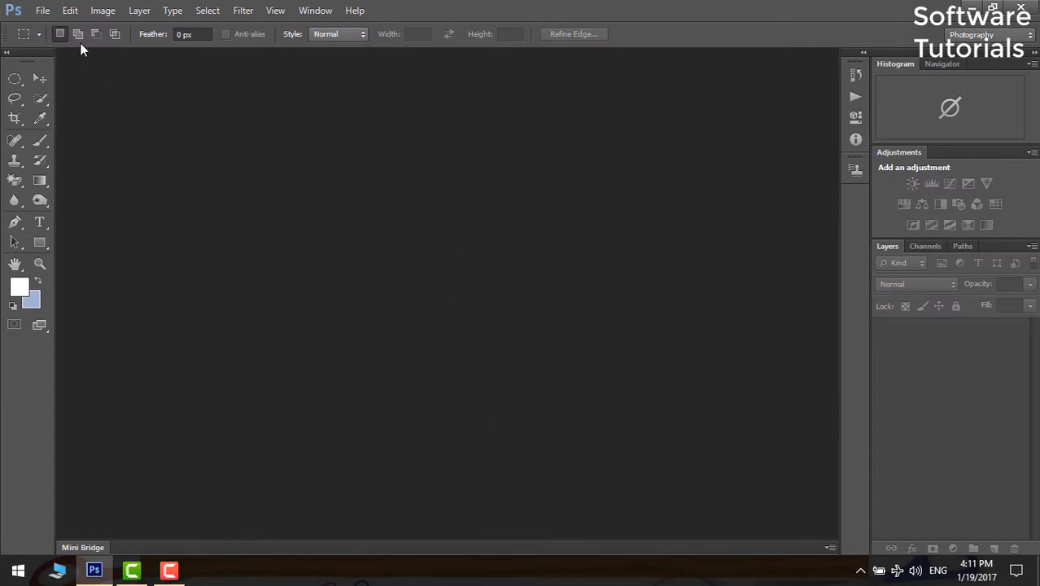
Open the photo 140469752_4x3.jpg from the Downloads folder.
click(41, 10)
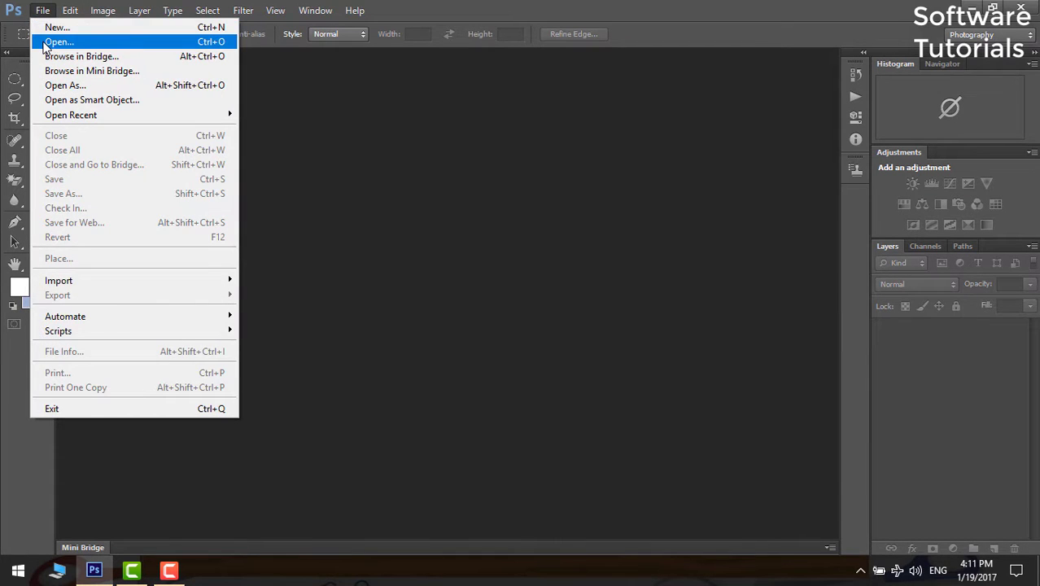
click(45, 48)
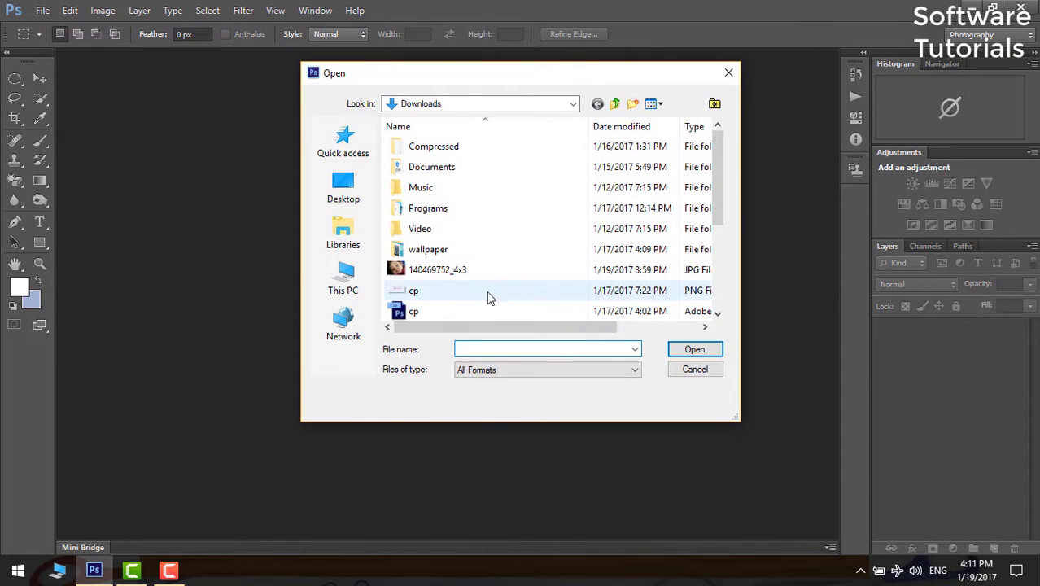
click(462, 272)
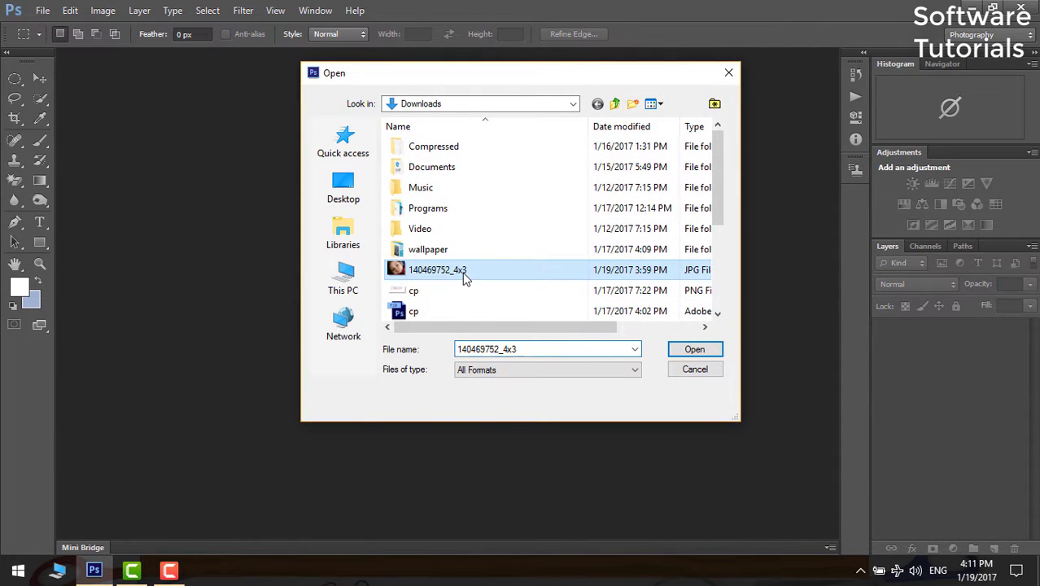
click(696, 349)
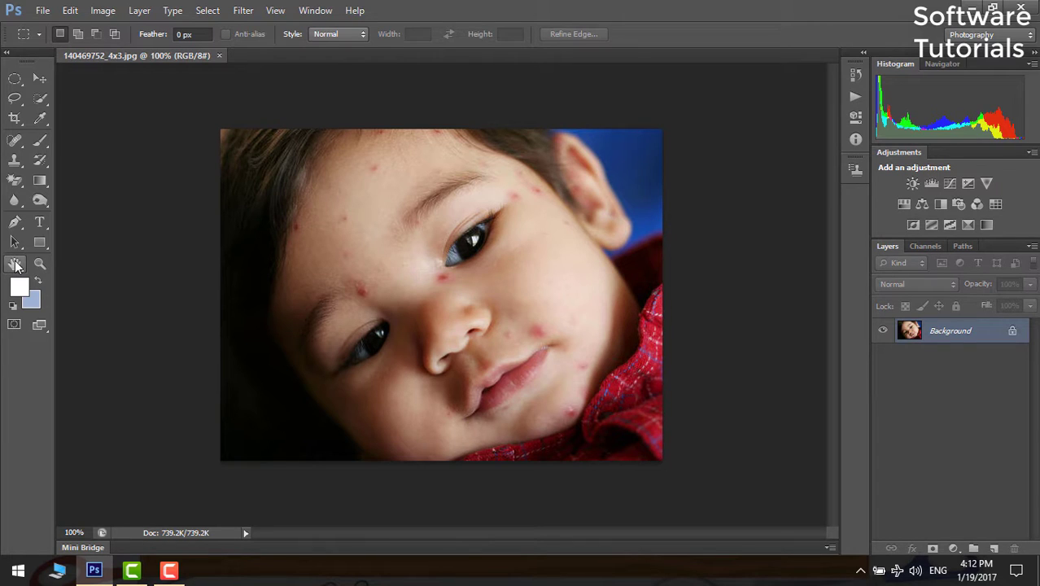
Fit the child's photo to the screen, switch to the Move tool, and zoom in and out on the face.
click(16, 265)
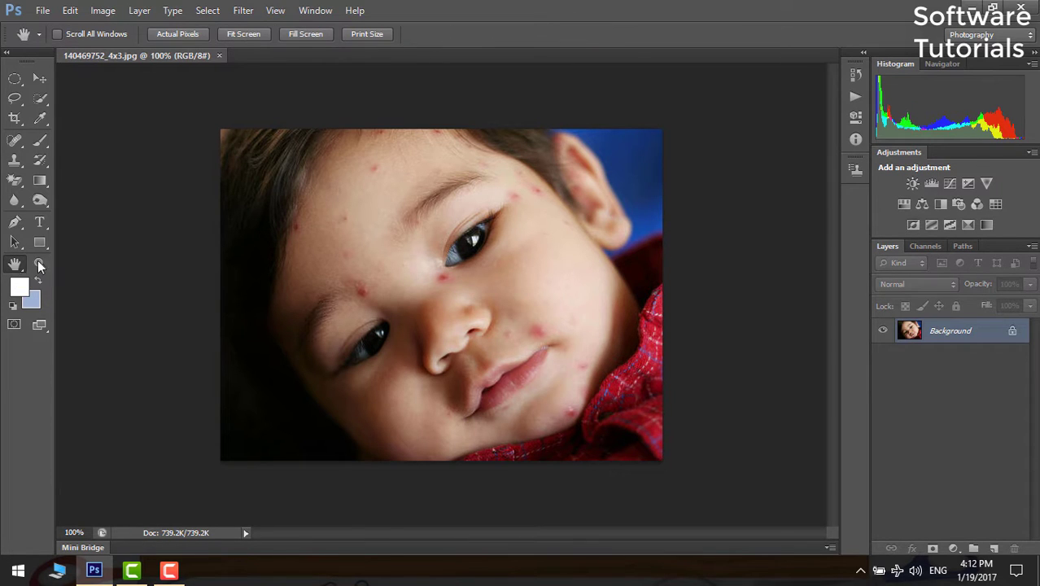
click(243, 35)
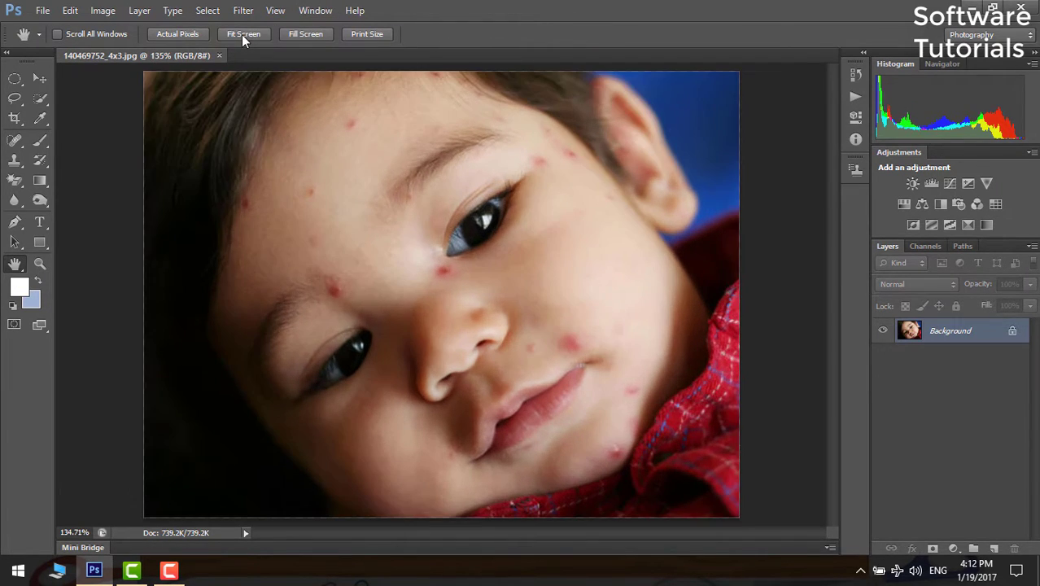
click(41, 80)
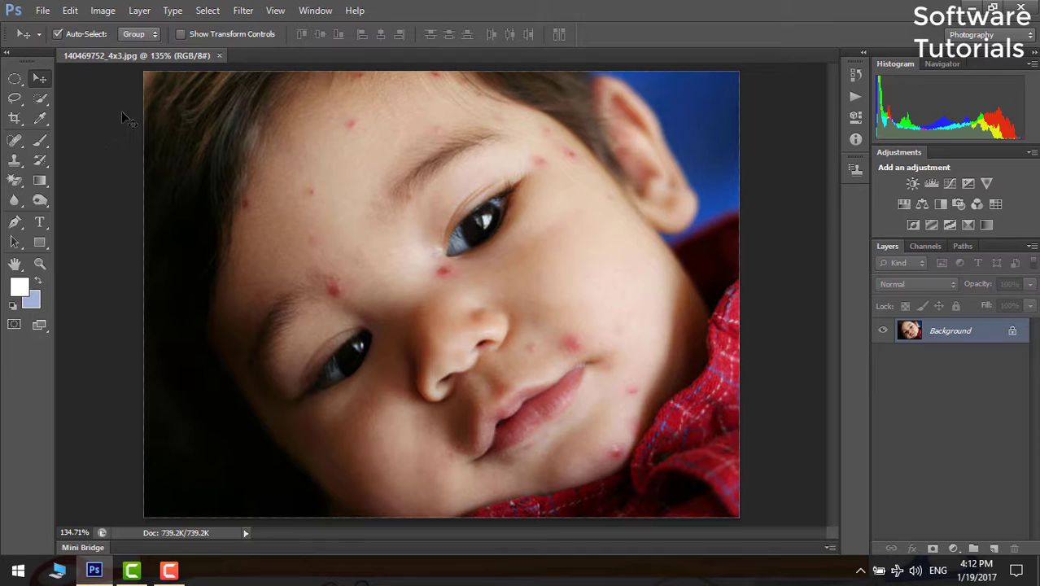
scroll(455, 299, up, 2)
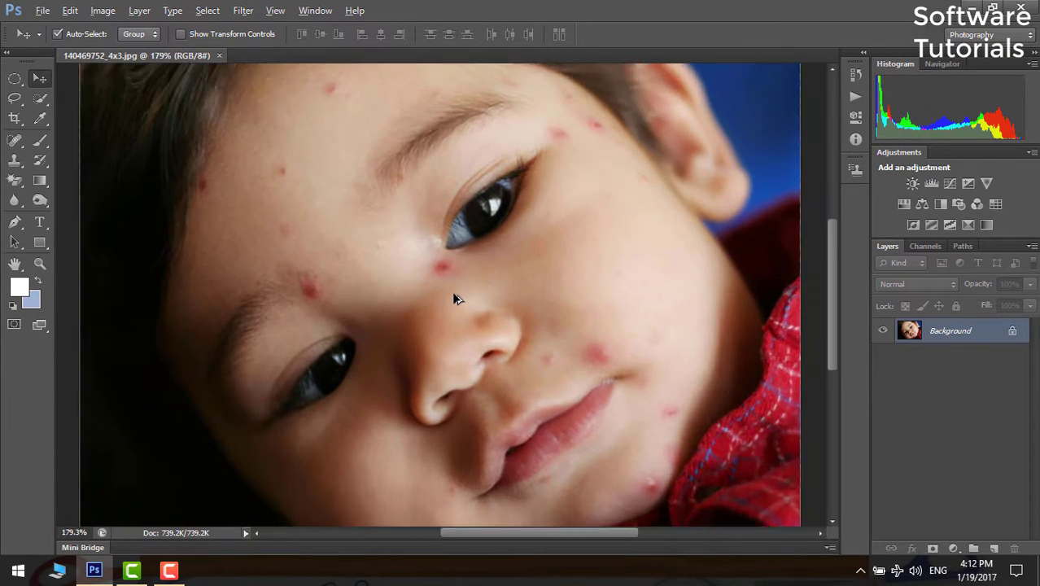
scroll(454, 299, down, 2)
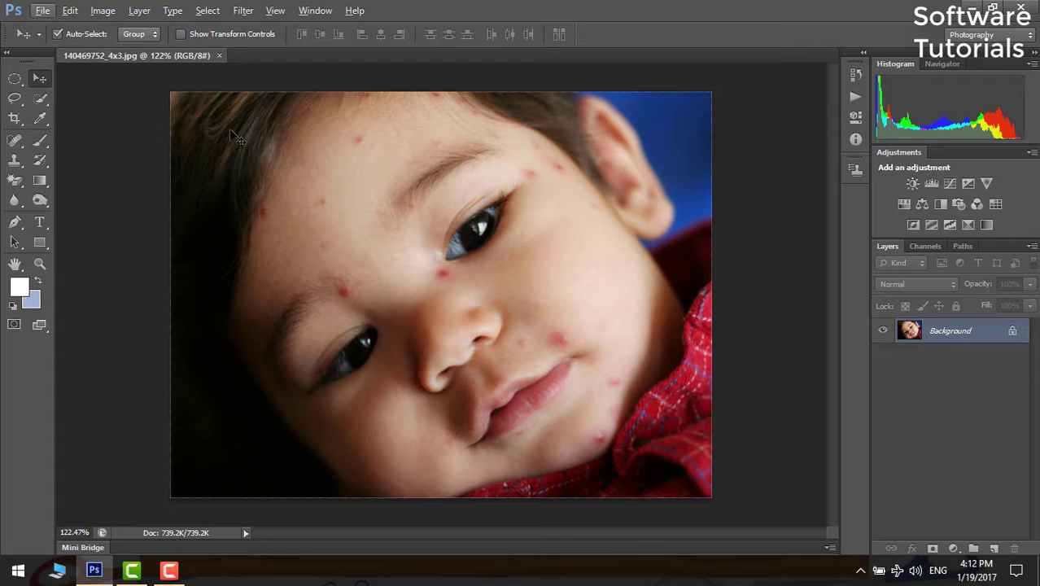
scroll(372, 277, up, 2)
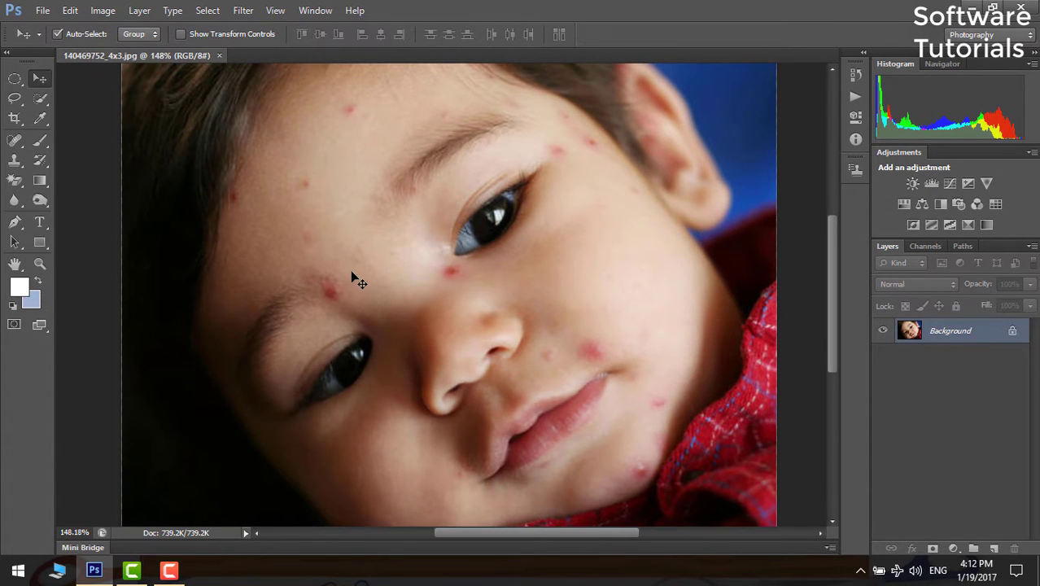
scroll(352, 277, down, 1)
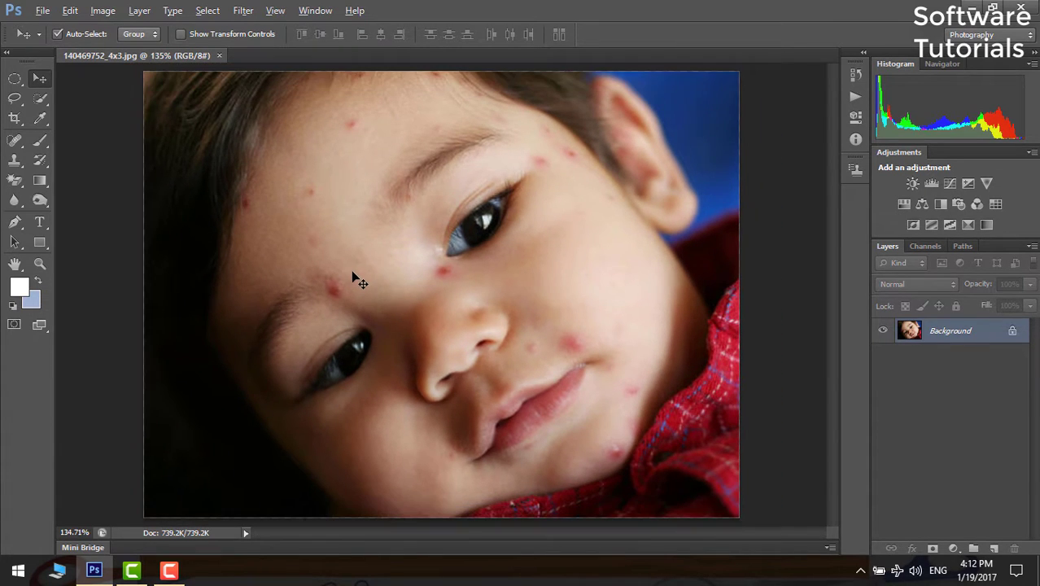
Convert Background to Layer 0, duplicate it as Layer 0 copy, and lock Layer 0.
double_click(1014, 334)
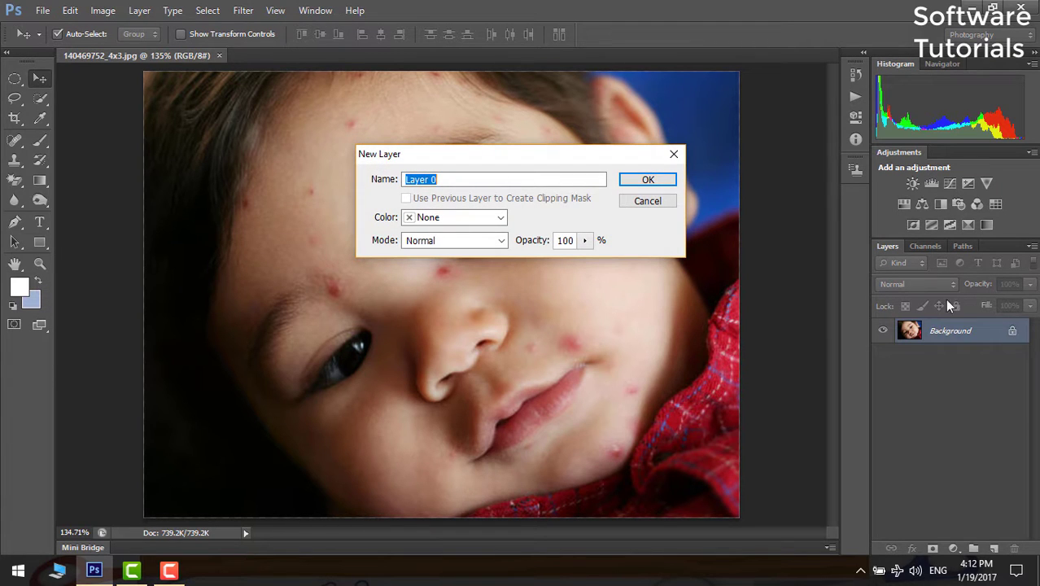
click(644, 182)
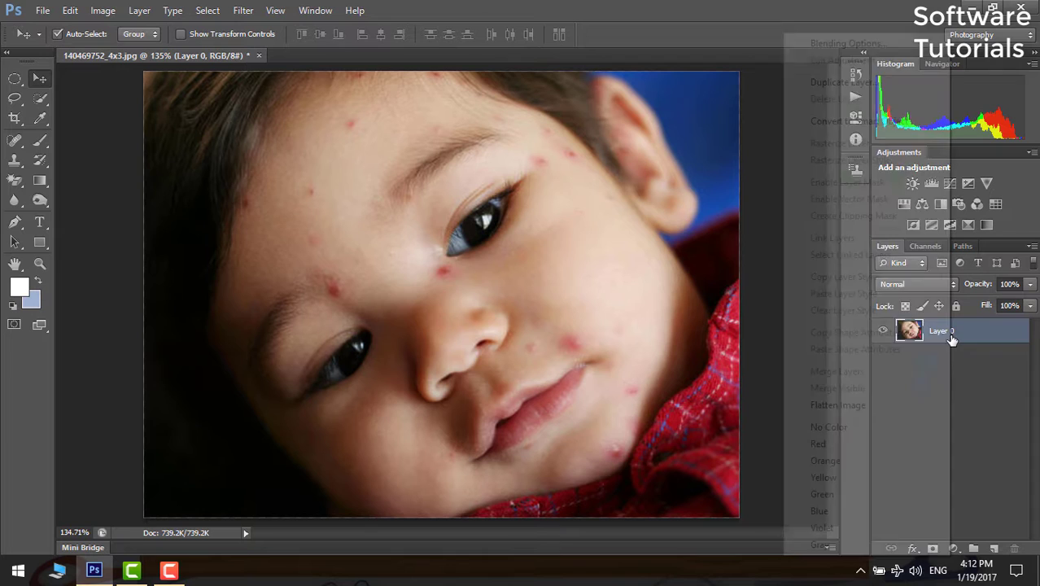
right_click(951, 337)
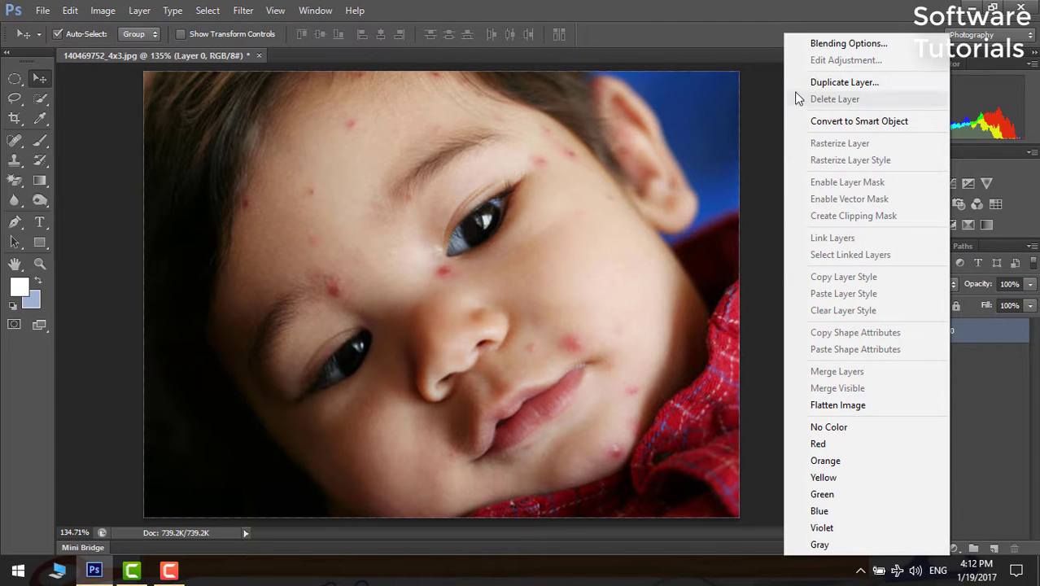
click(845, 82)
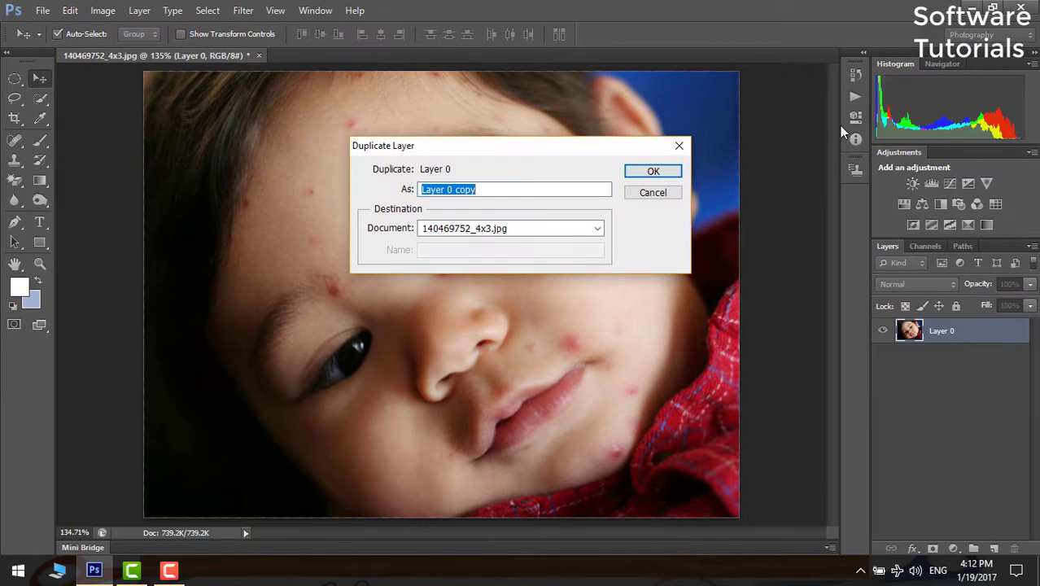
click(657, 171)
click(959, 355)
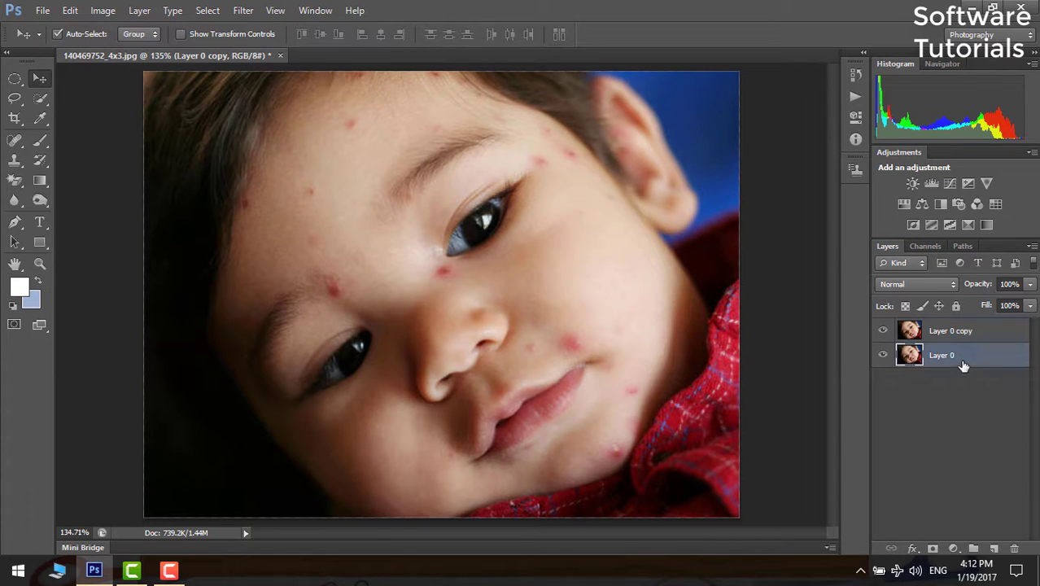
click(956, 307)
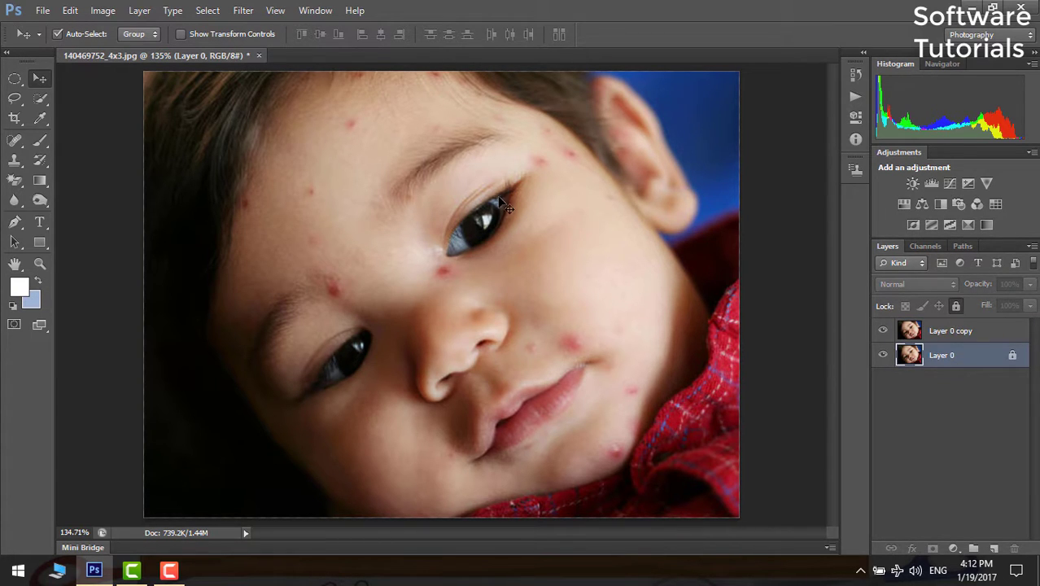
With the Spot Healing Brush on Layer 0 copy, heal the red spots beside one eye.
click(15, 142)
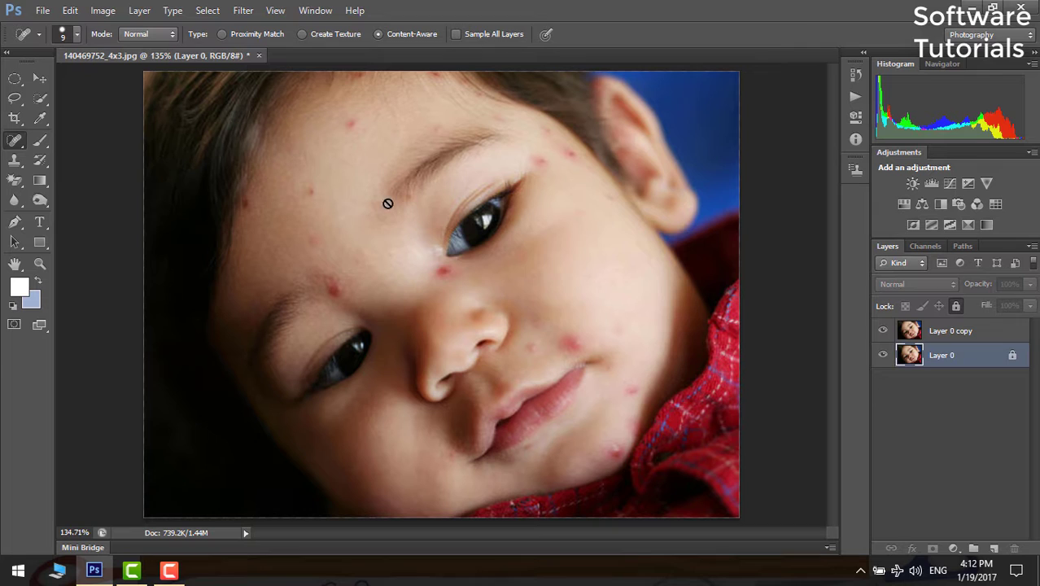
click(953, 332)
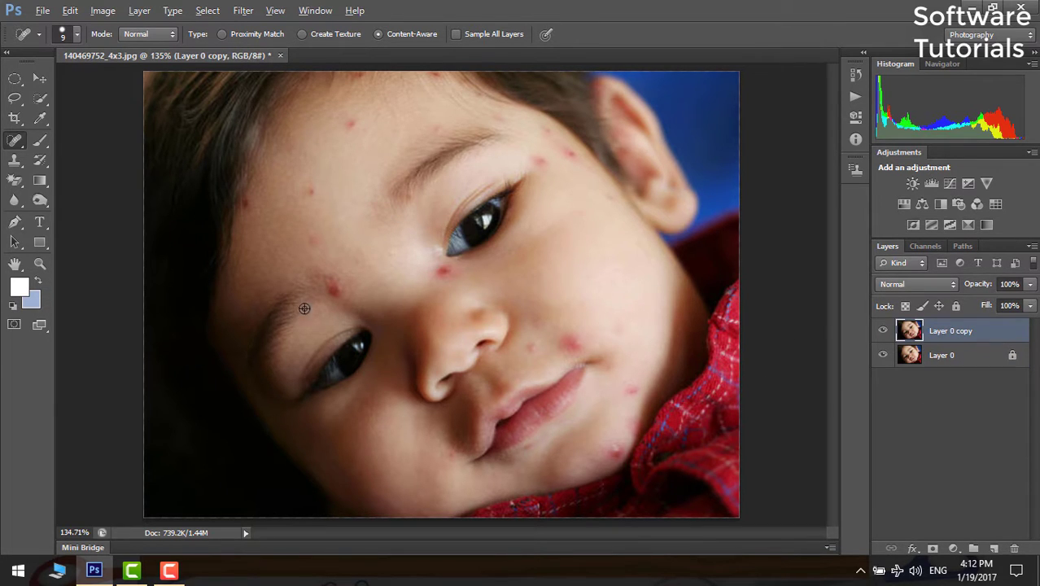
scroll(303, 308, up, 5)
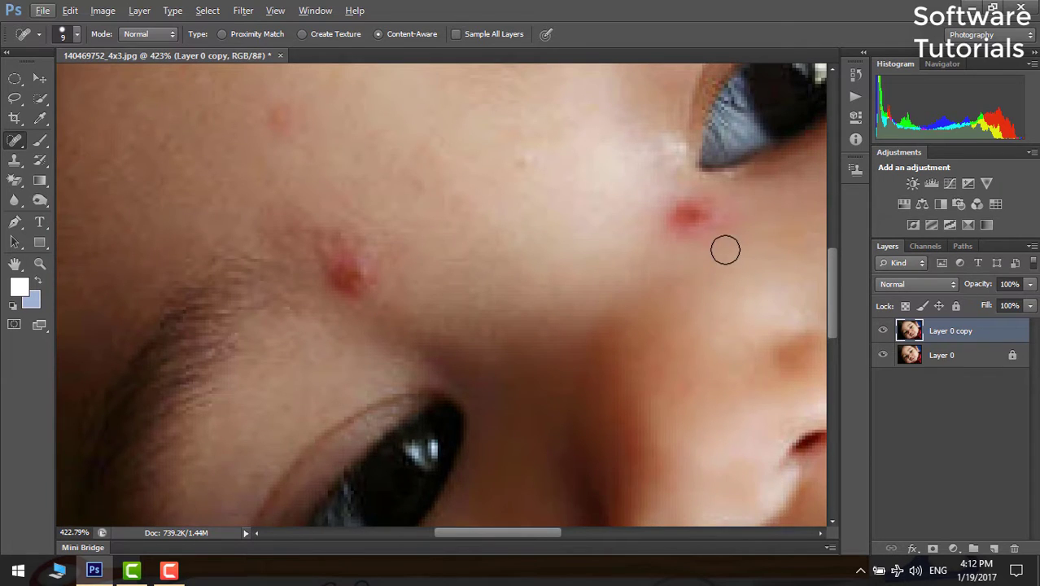
mouse_move(695, 230)
mouse_down()
mouse_move(670, 223)
mouse_move(709, 216)
mouse_move(706, 237)
mouse_up()
click(669, 229)
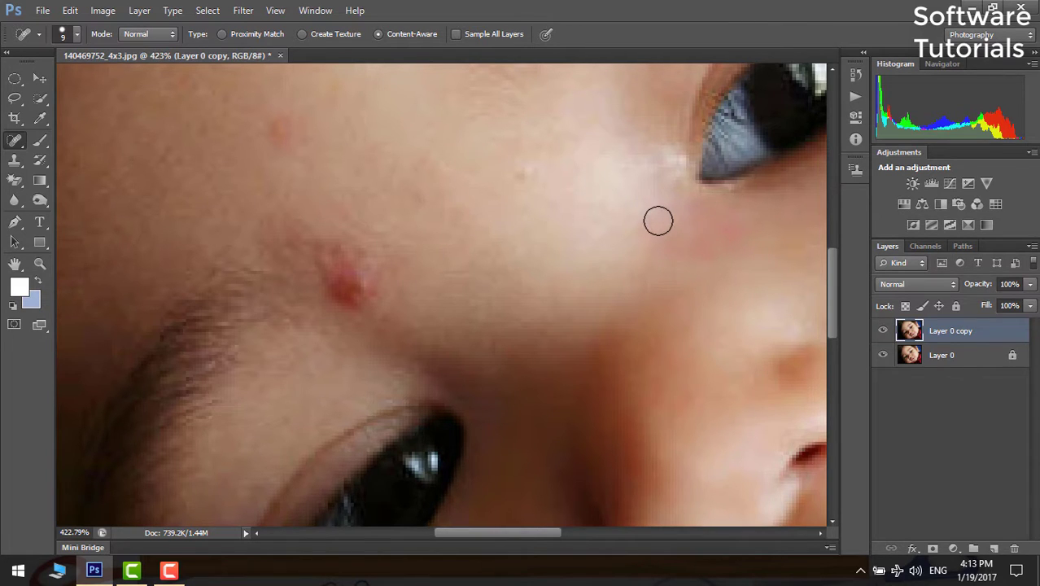
Heal the red pimple beside the other eye and the redness around it.
click(348, 278)
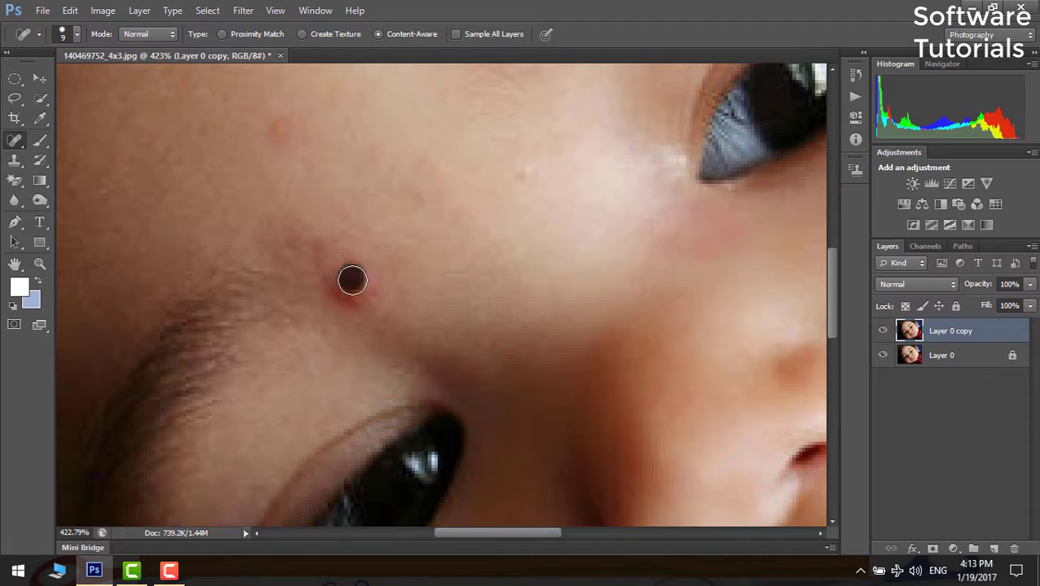
click(346, 294)
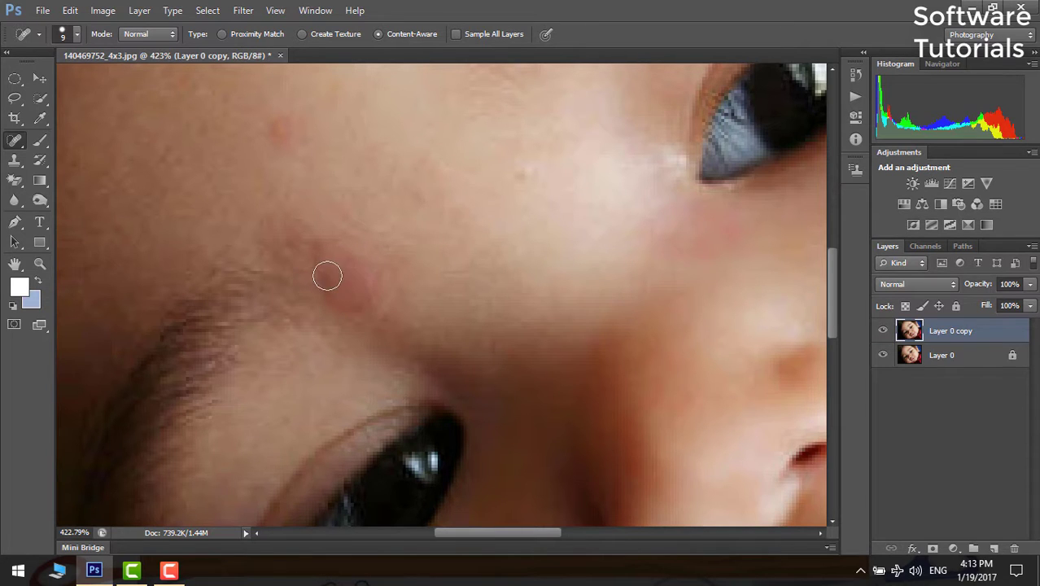
click(328, 272)
click(325, 248)
click(328, 286)
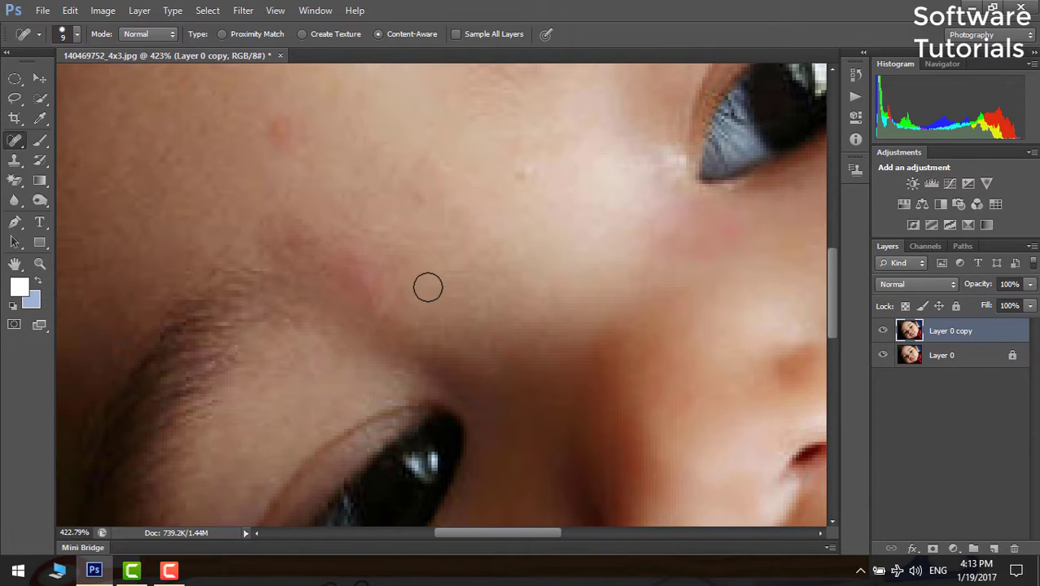
Pan to the cheek and heal its red pimples plus the small spot near the hair.
key(h)
mouse_move(411, 191)
mouse_down()
mouse_move(495, 232)
mouse_move(392, 140)
mouse_move(285, 142)
mouse_up()
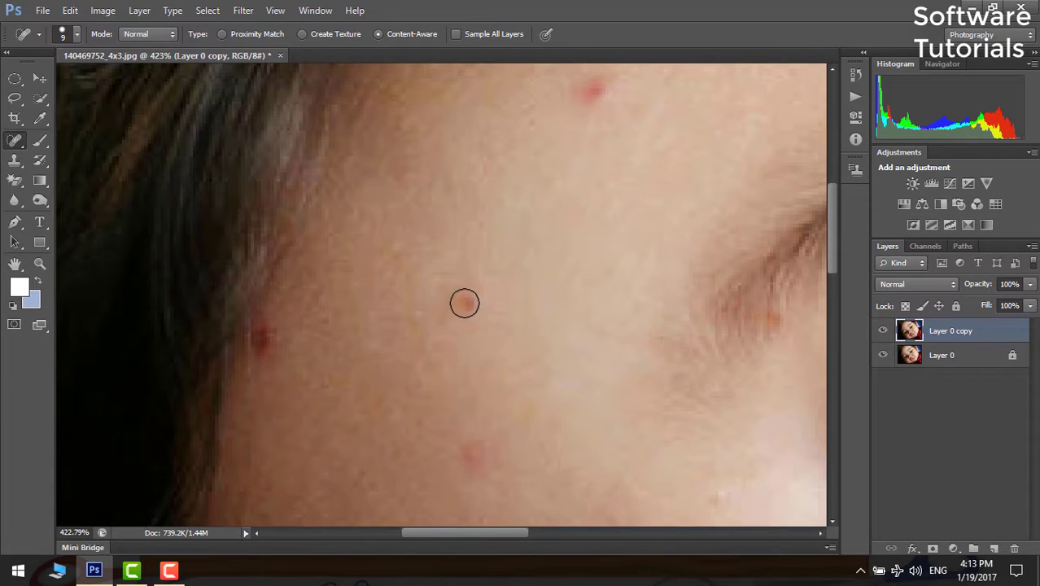
click(464, 304)
click(472, 289)
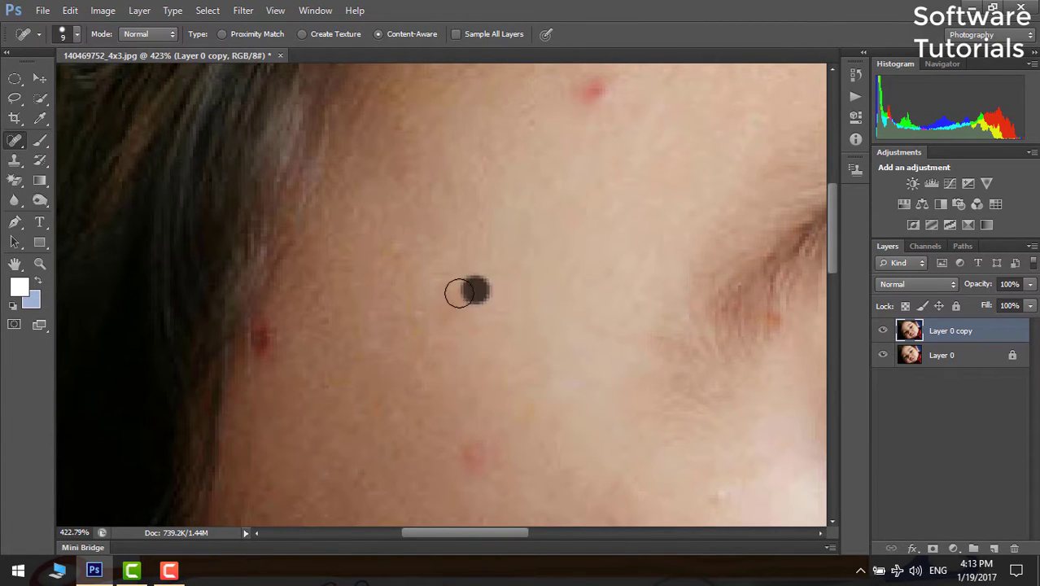
click(449, 319)
click(477, 456)
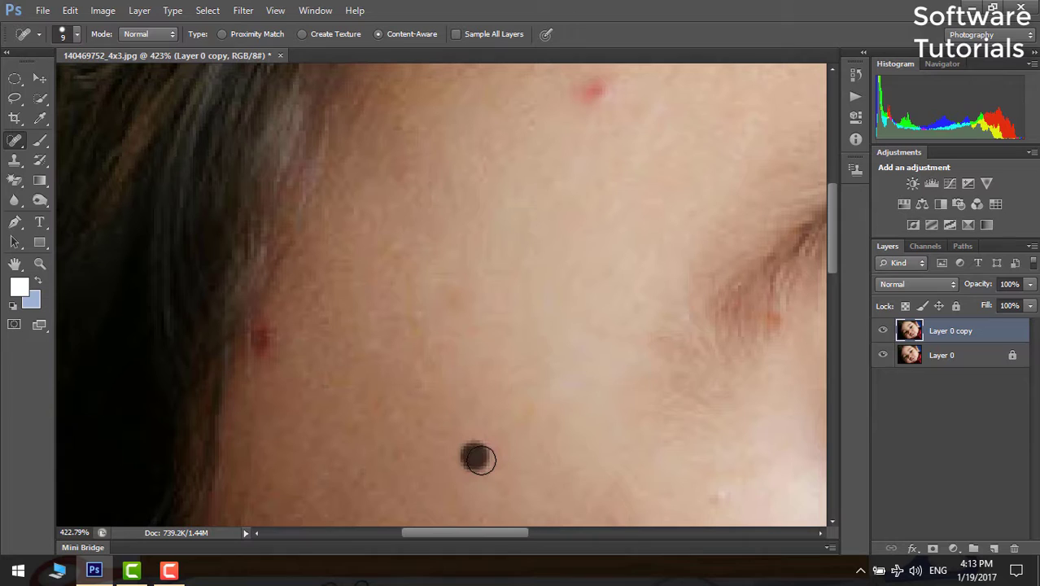
click(263, 332)
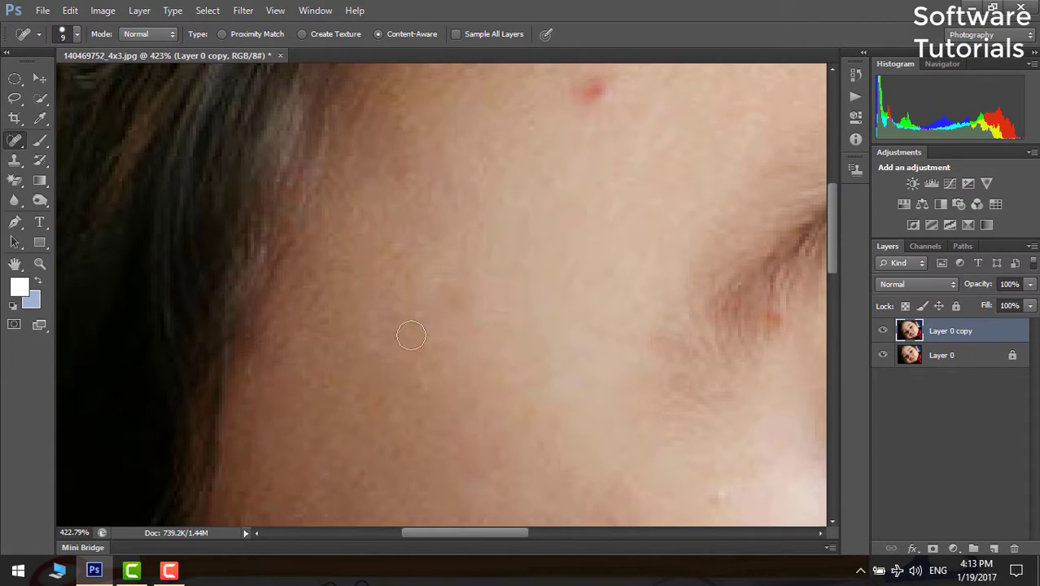
Heal the cheek spot, the hairline blemishes, and two small forehead blemishes.
scroll(588, 237, up, 5)
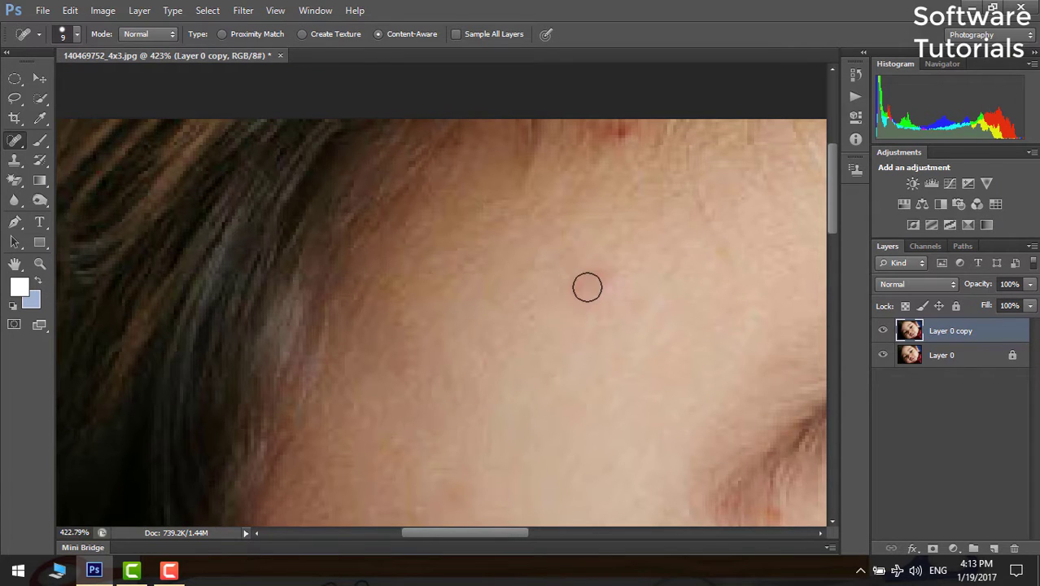
click(587, 286)
click(620, 133)
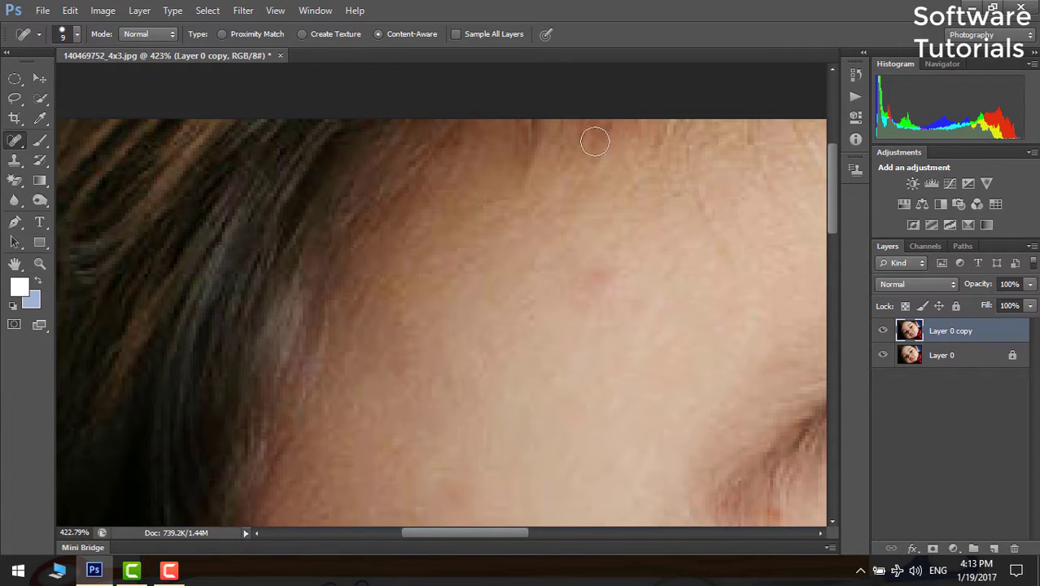
click(561, 146)
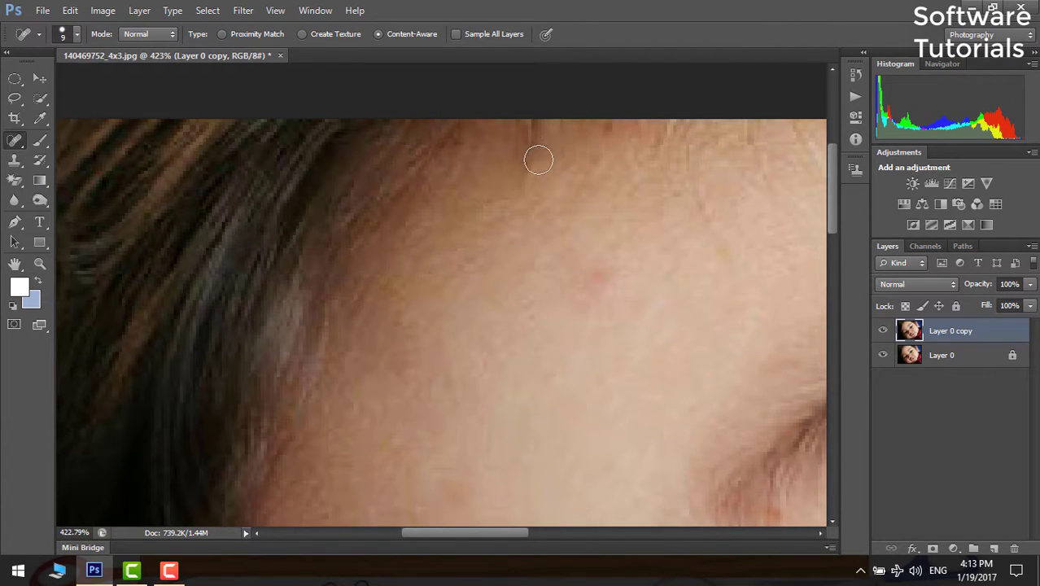
drag(533, 161, 529, 179)
click(582, 291)
click(640, 311)
Heal the red blemish at the hairline and the redness on the temple.
drag(481, 538, 560, 533)
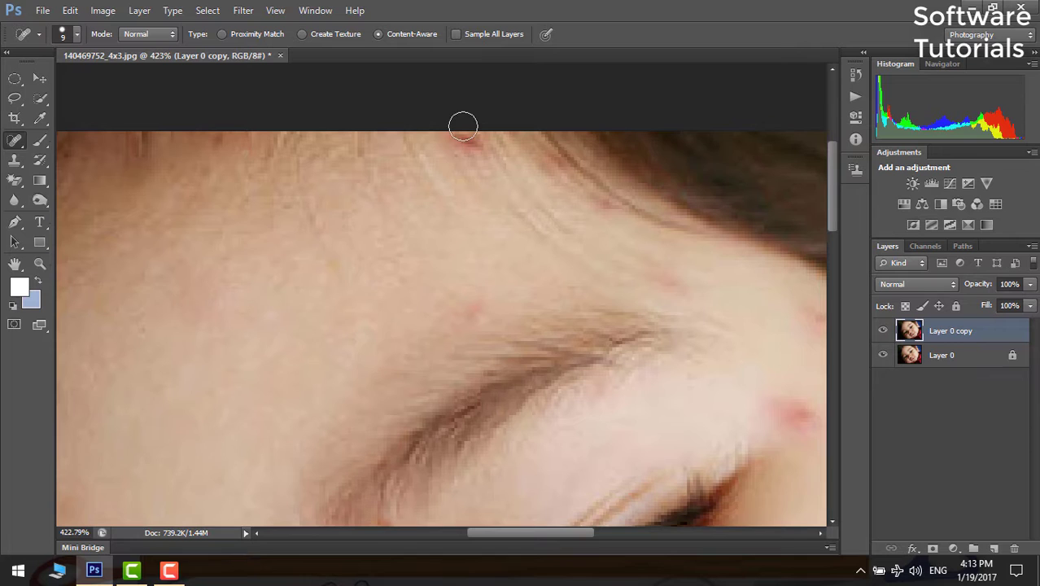
click(466, 144)
click(457, 140)
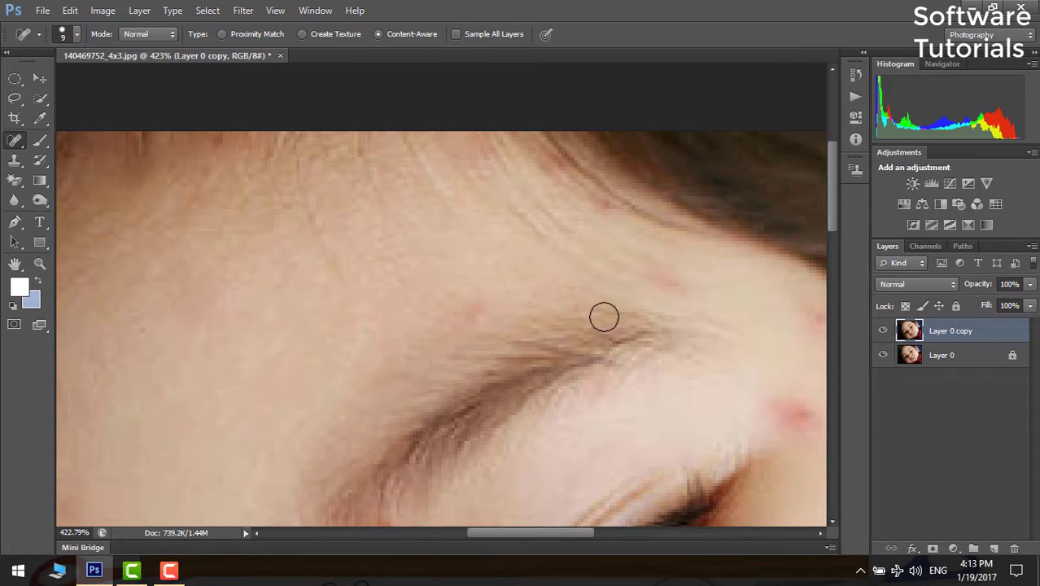
scroll(604, 317, down, 5)
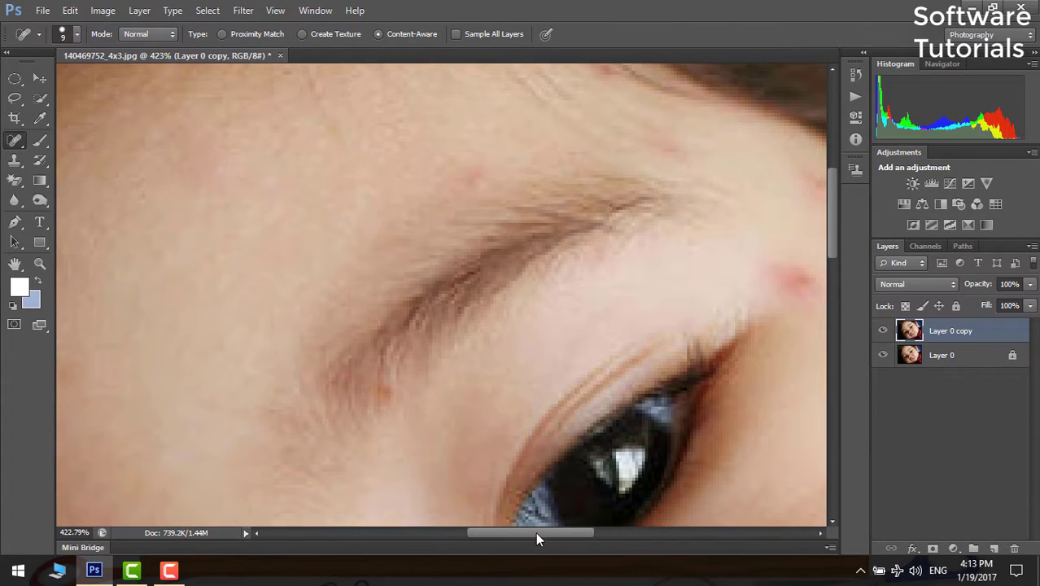
drag(536, 539, 590, 537)
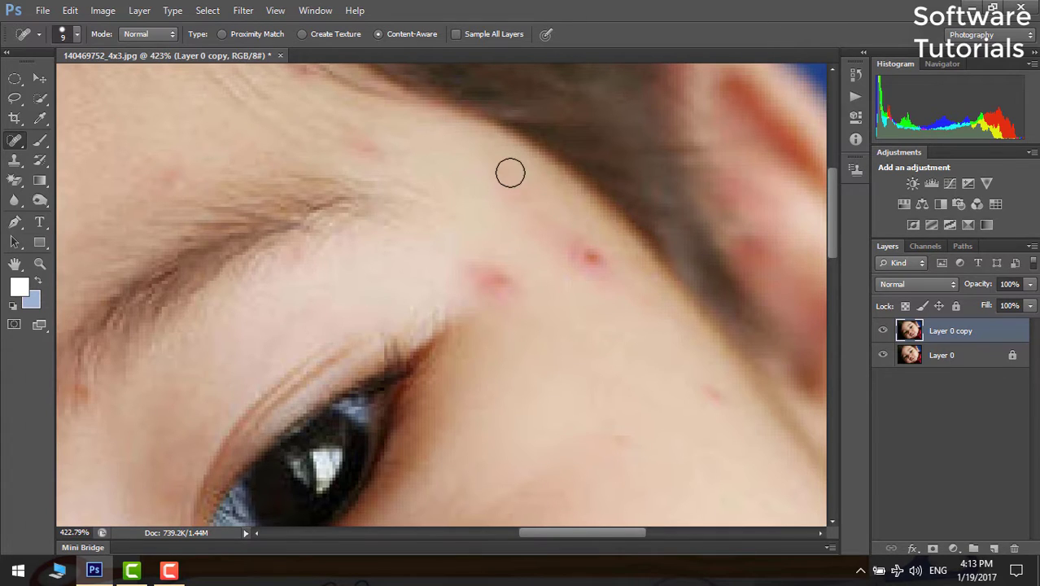
click(586, 251)
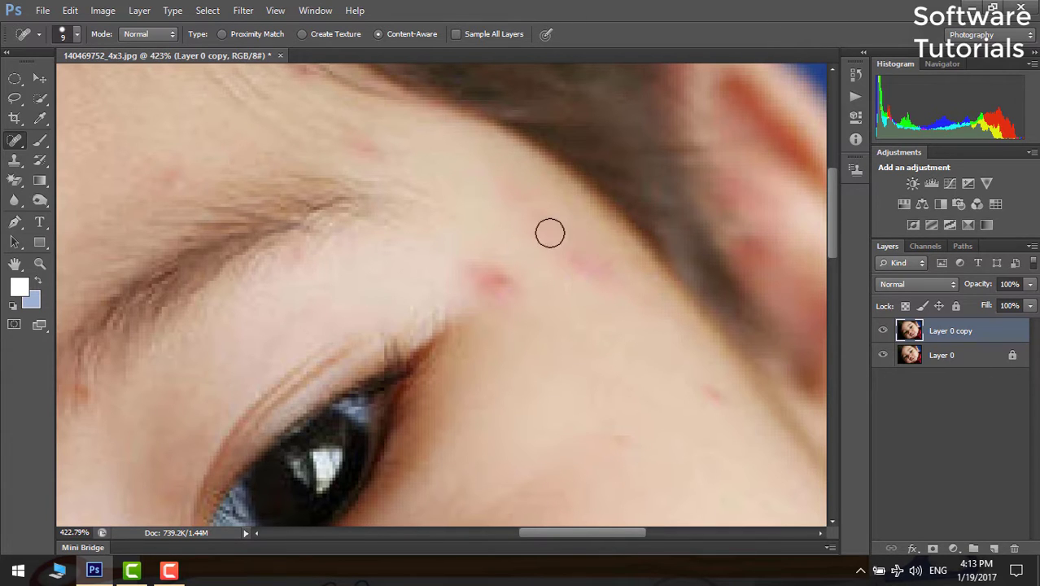
drag(562, 256, 597, 261)
click(578, 260)
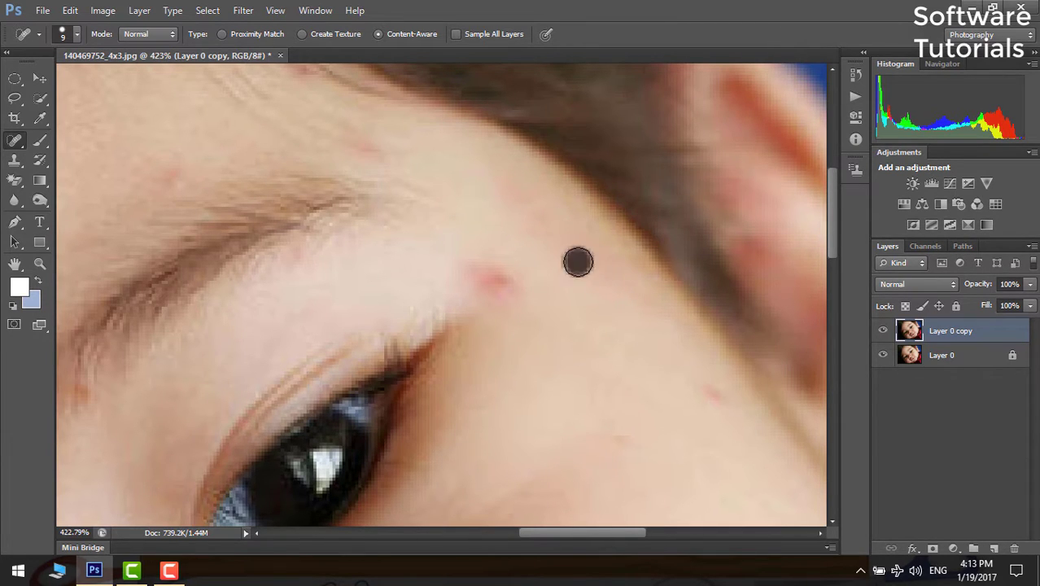
click(538, 223)
Heal the blemish beside the eyebrow, the pink spots above it, and the left forehead spot.
click(502, 282)
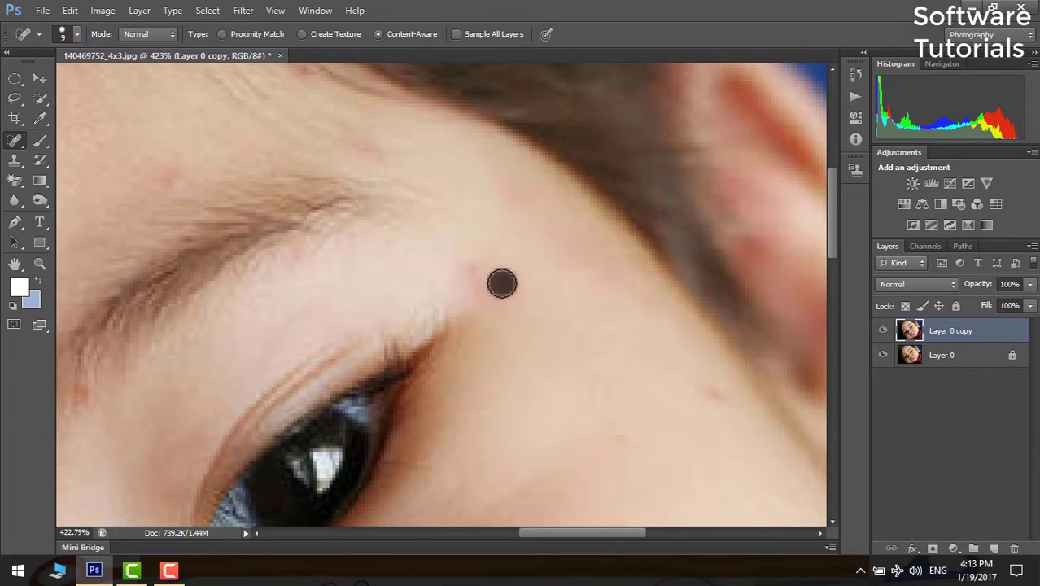
click(485, 269)
click(476, 272)
mouse_move(476, 272)
mouse_down()
mouse_move(496, 293)
mouse_move(501, 278)
mouse_up()
click(369, 144)
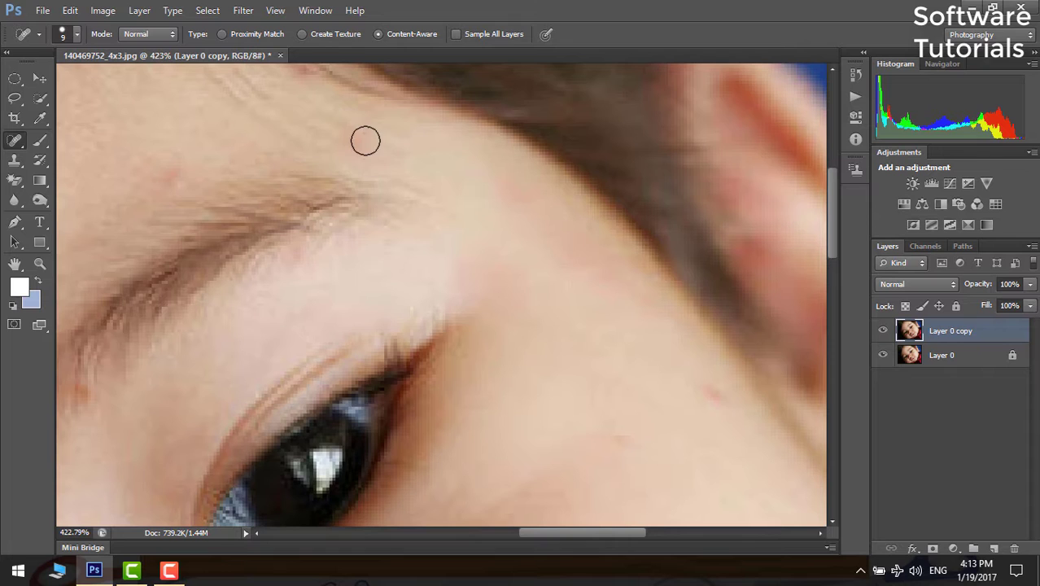
click(332, 145)
click(166, 179)
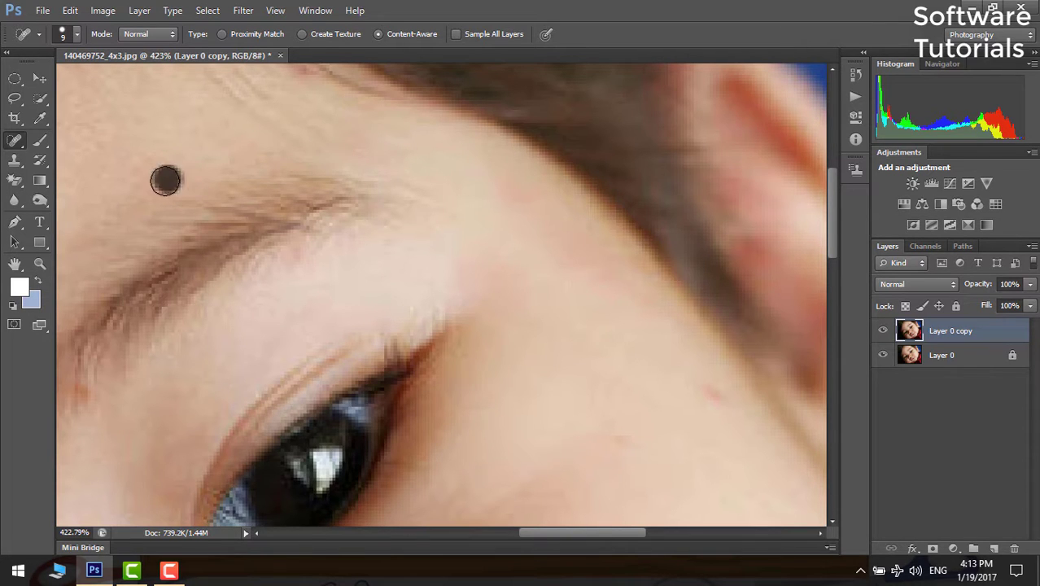
Heal the two red spots on the cheek just below the eye, then scroll down the image.
drag(522, 538, 452, 531)
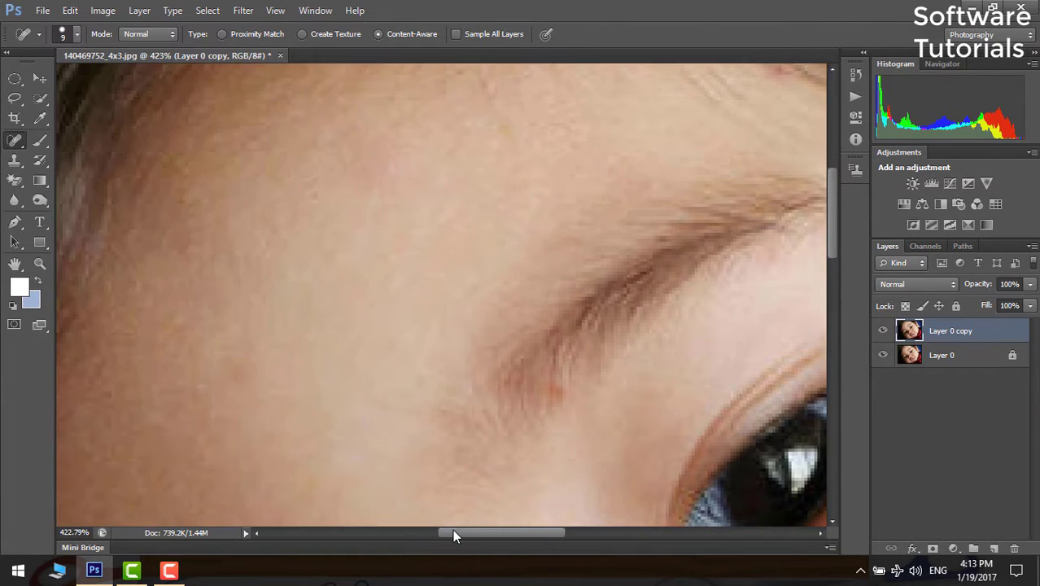
scroll(499, 425, down, 1)
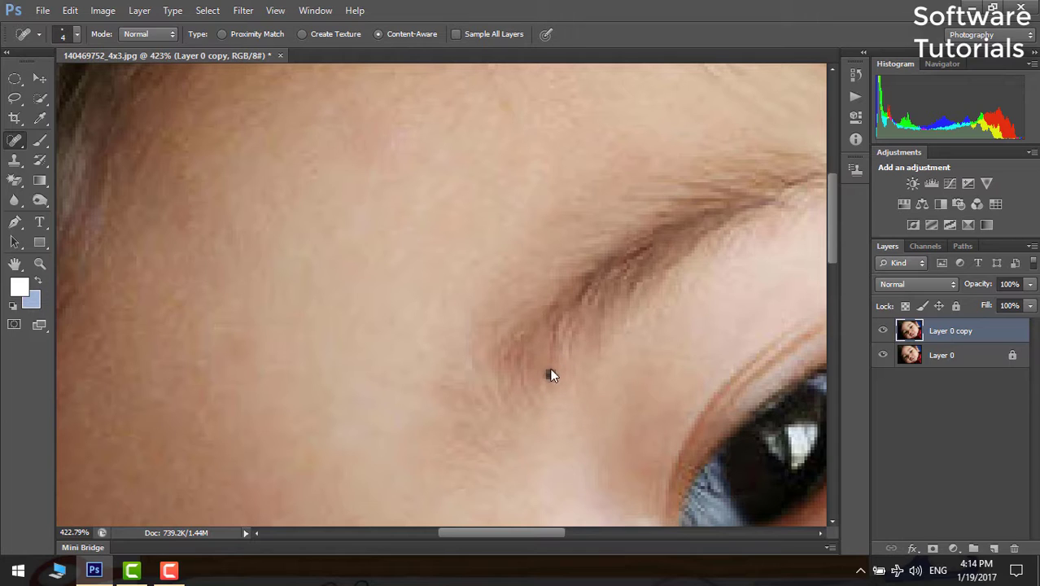
drag(515, 538, 616, 535)
scroll(600, 350, down, 1)
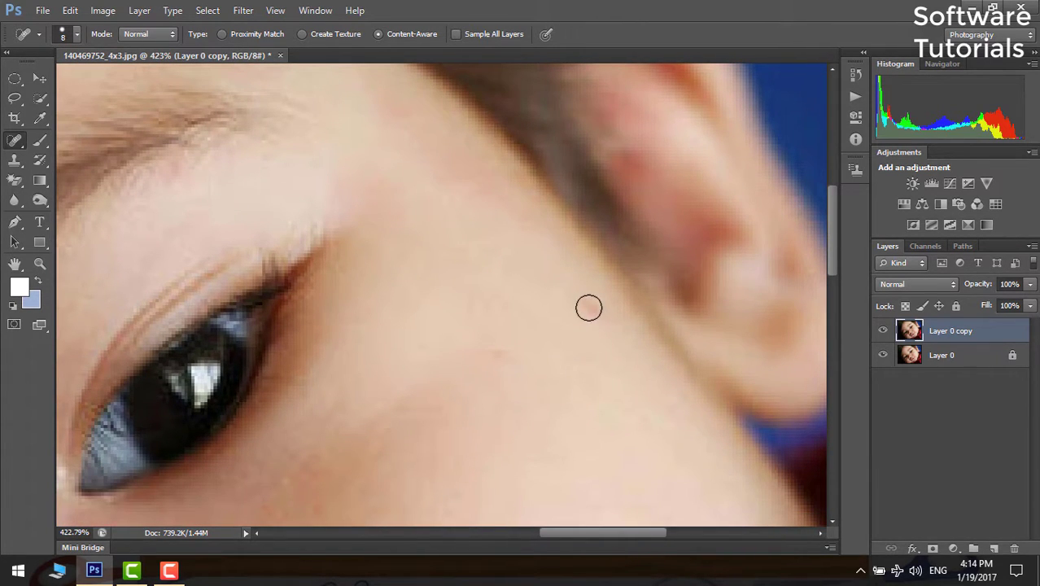
click(588, 307)
click(581, 305)
scroll(525, 320, down, 3)
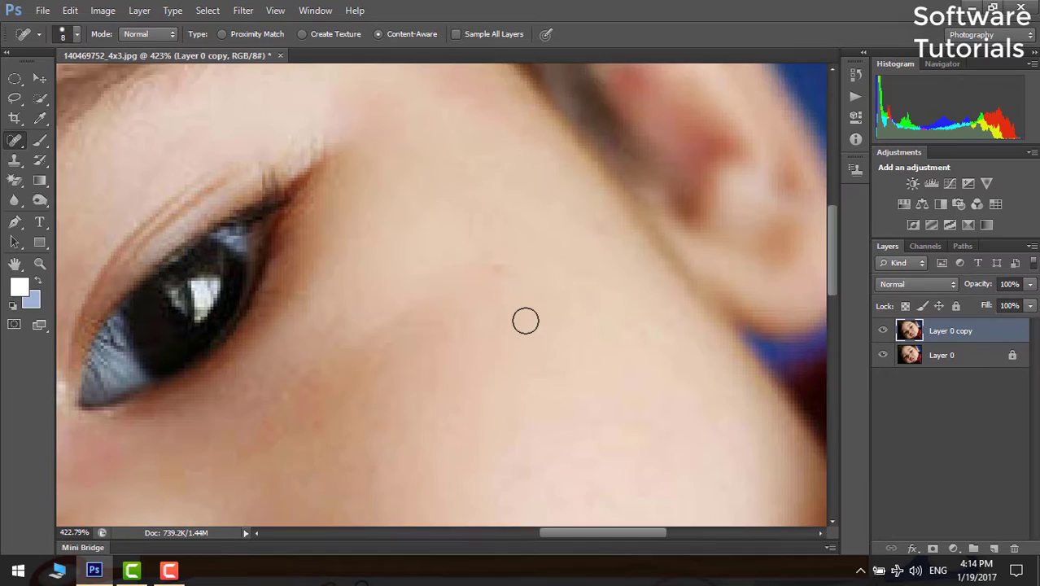
scroll(526, 320, down, 2)
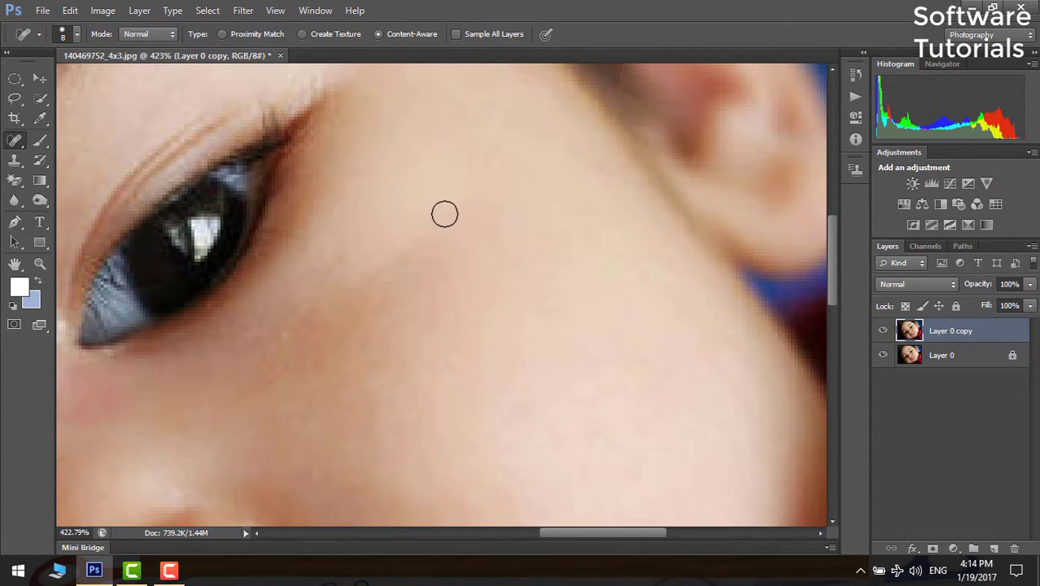
scroll(404, 350, down, 8)
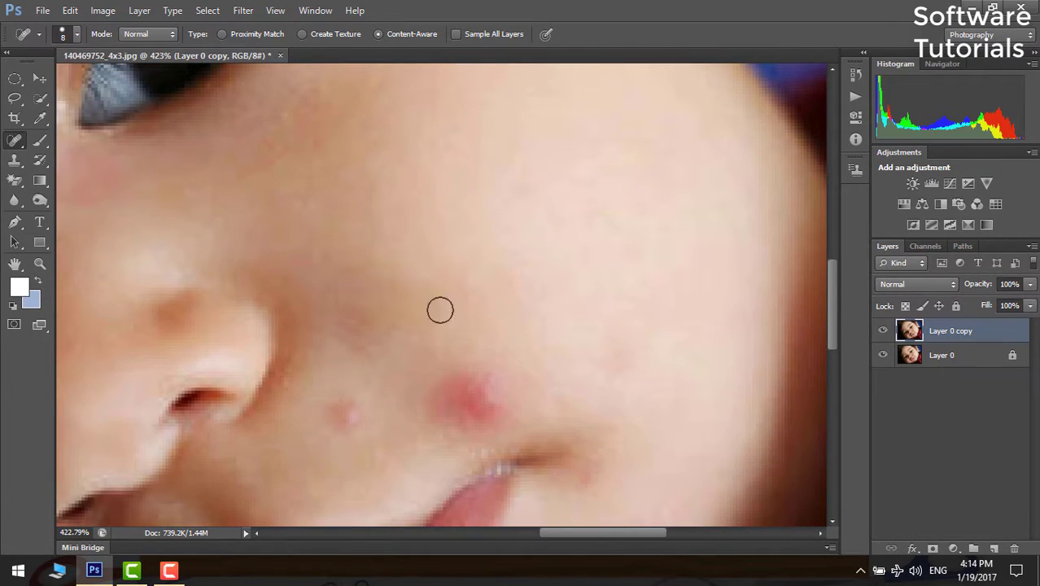
Paint out the small spot beside the nose and the large red pimple on the cheek.
scroll(565, 533, left, 5)
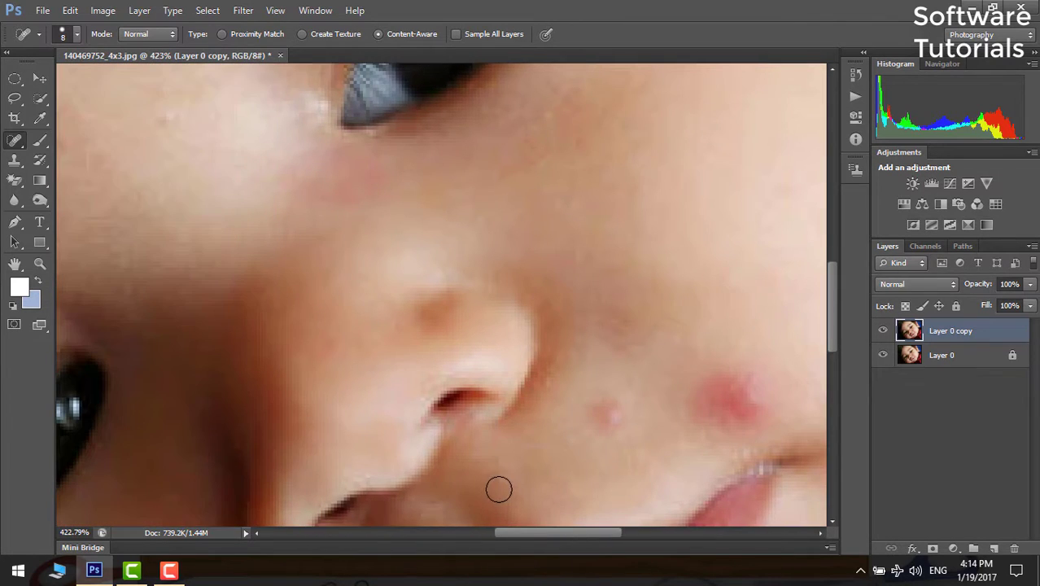
scroll(497, 487, down, 1)
click(601, 375)
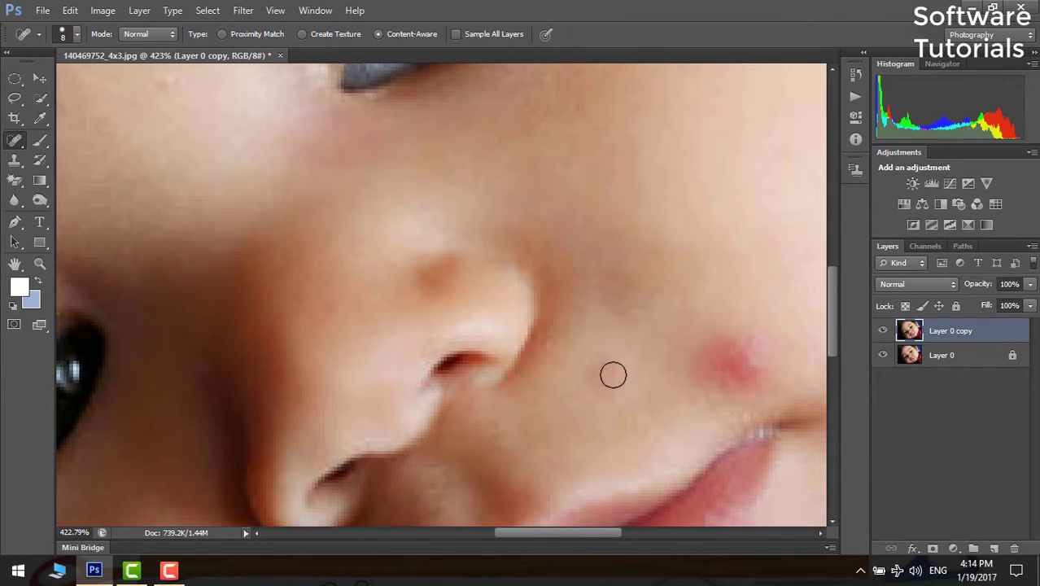
mouse_move(609, 373)
mouse_down()
mouse_move(600, 386)
mouse_move(619, 371)
mouse_move(611, 365)
mouse_move(604, 383)
mouse_up()
mouse_move(715, 380)
mouse_down()
mouse_move(676, 394)
mouse_move(705, 350)
mouse_up()
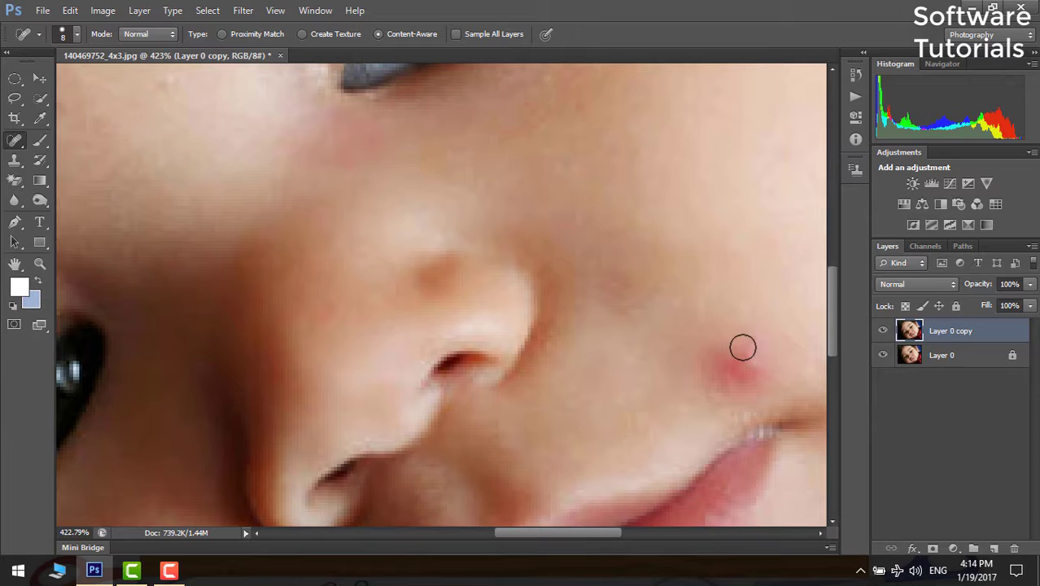
mouse_move(759, 375)
mouse_down()
mouse_move(727, 372)
mouse_move(743, 361)
mouse_move(738, 350)
mouse_move(718, 356)
mouse_move(745, 345)
mouse_up()
drag(606, 539, 647, 537)
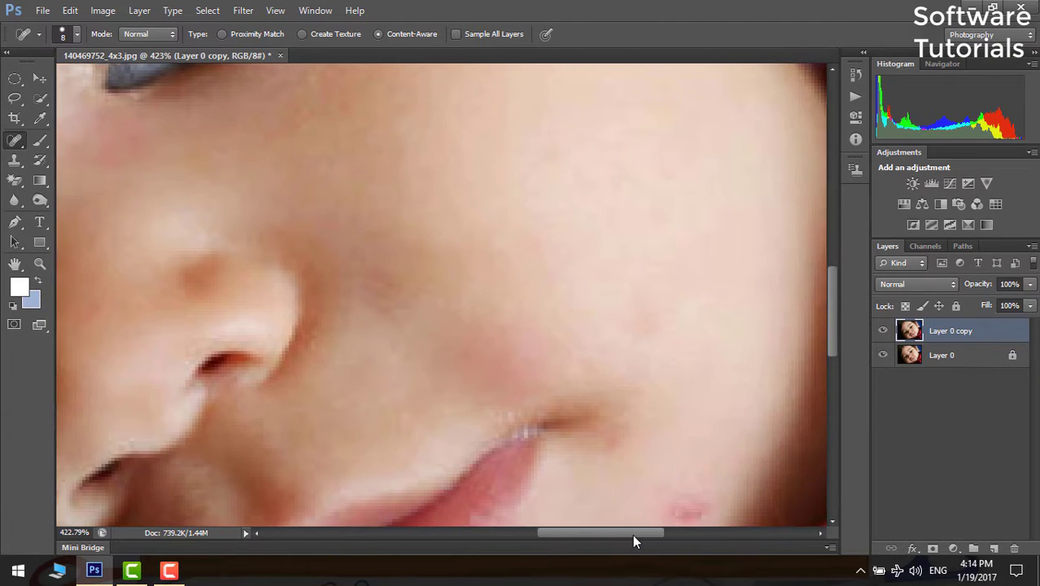
Heal the faint blemish on the upper cheek and the pink blemish near the jaw.
scroll(607, 439, down, 4)
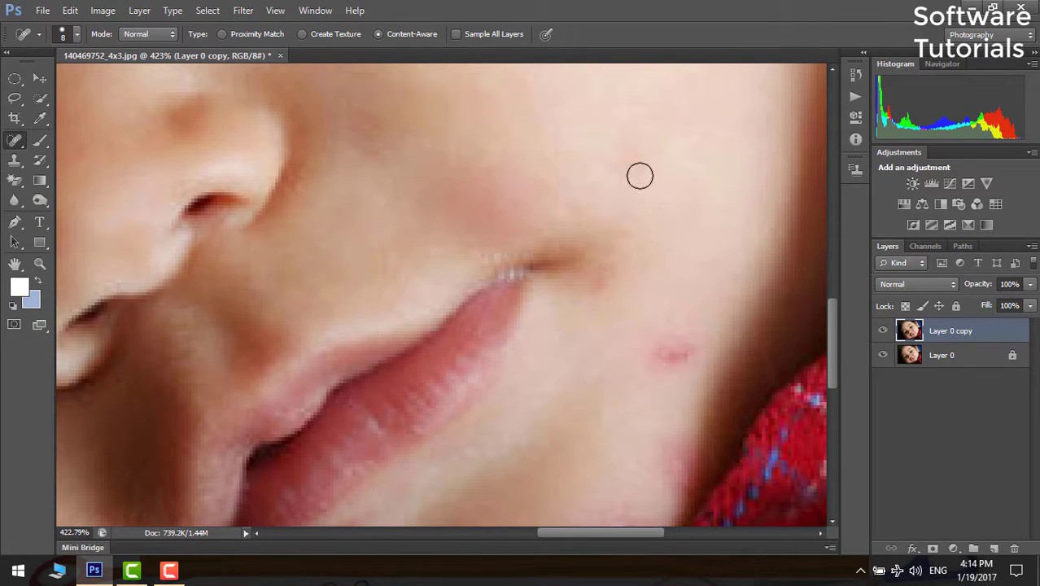
drag(647, 159, 656, 152)
drag(607, 299, 603, 284)
click(668, 359)
click(663, 350)
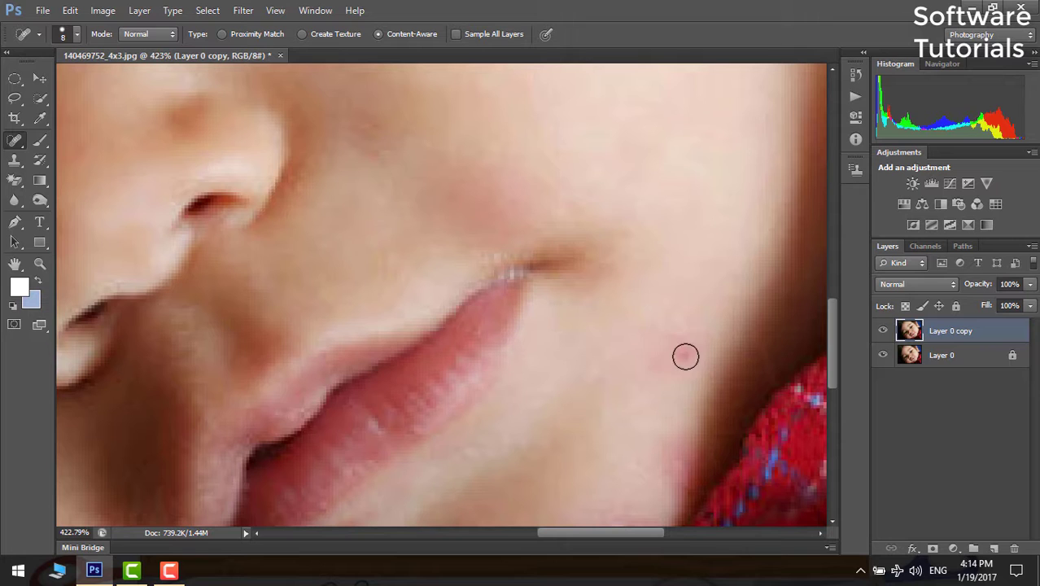
click(681, 356)
Heal the spots below the lower lip and at the lip edge, then the chin pimple by the shirt.
scroll(533, 411, down, 2)
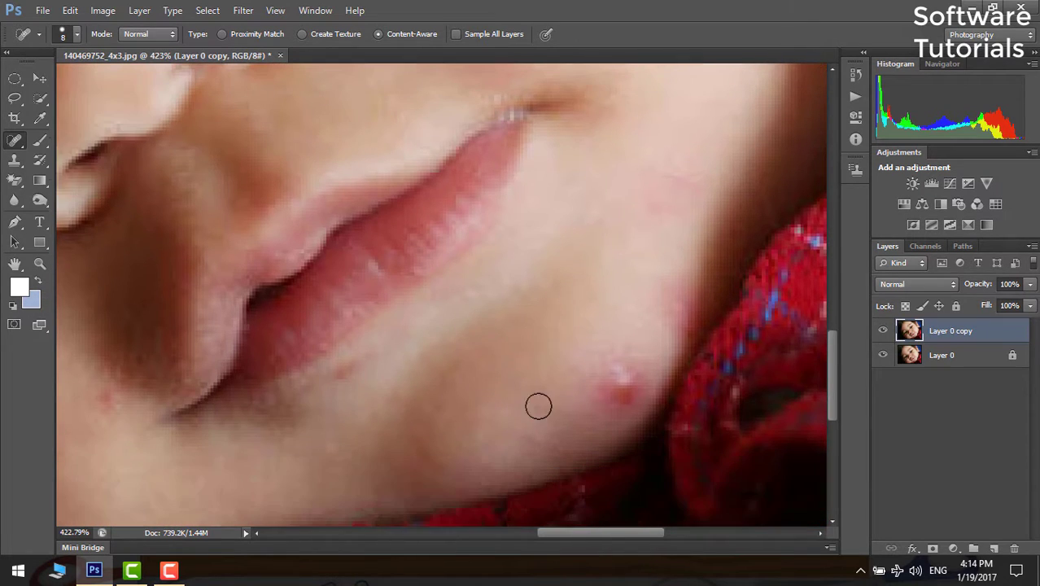
click(104, 395)
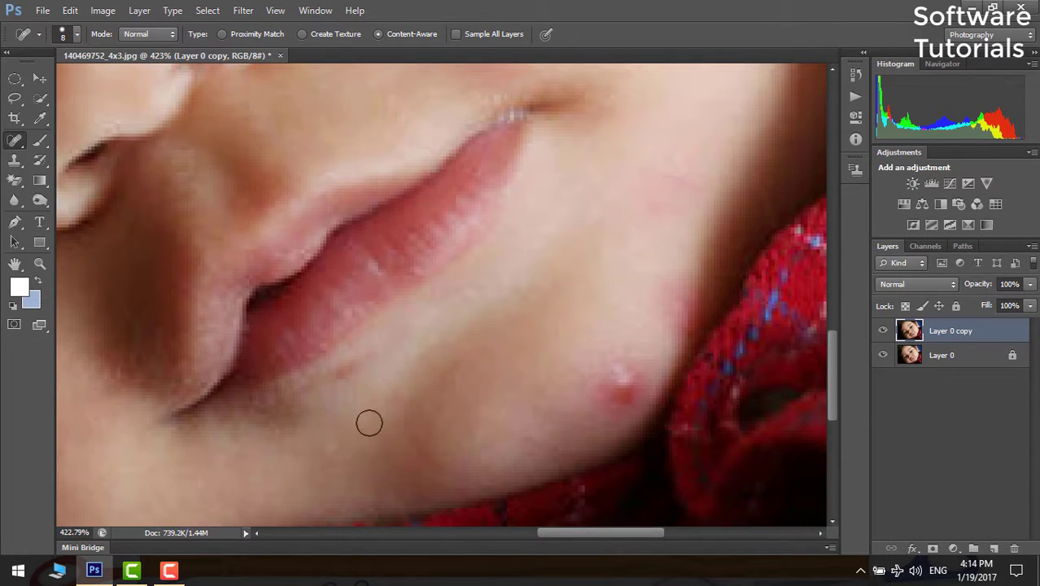
click(345, 367)
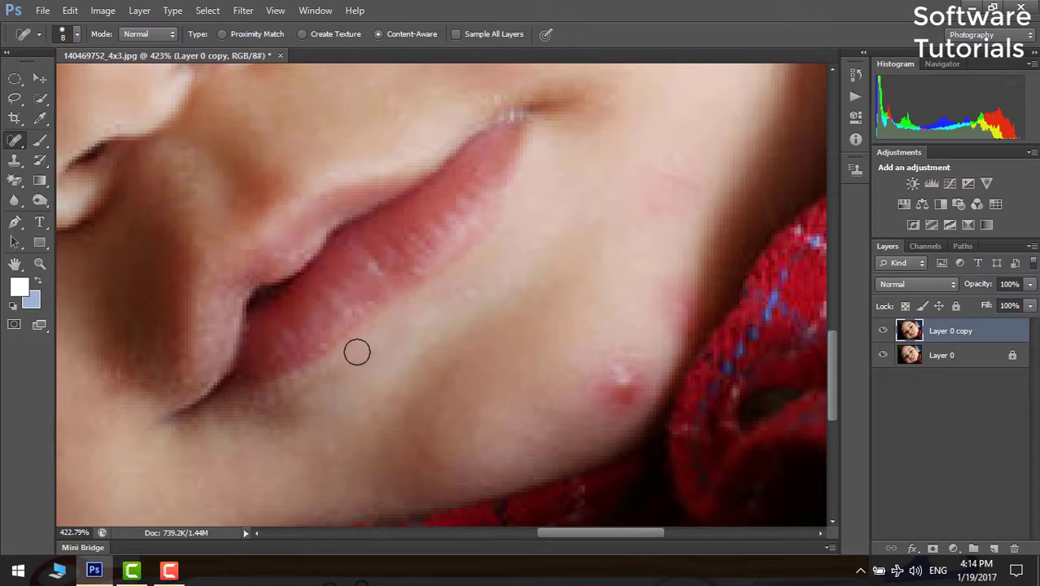
click(610, 393)
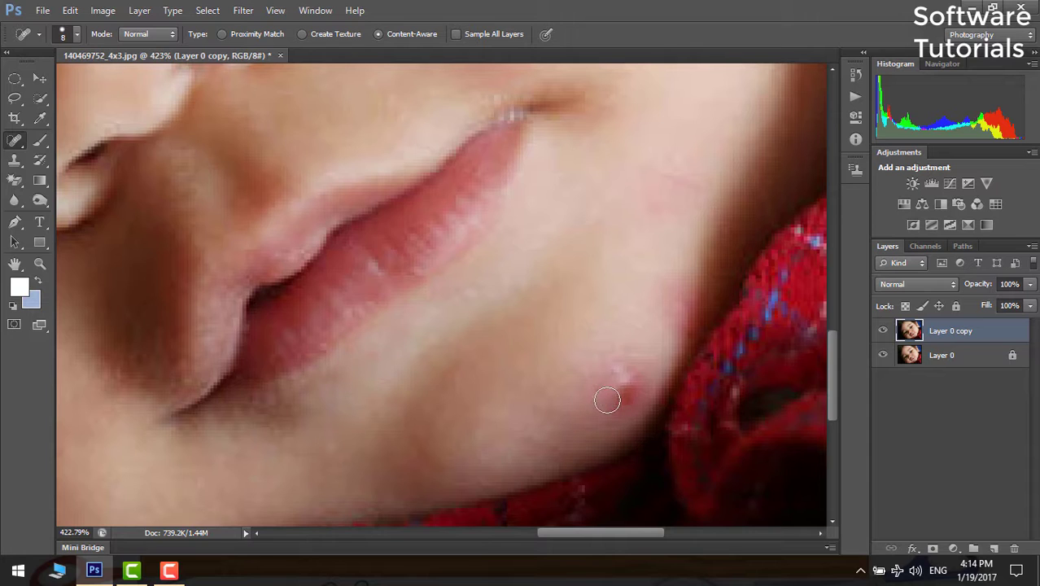
drag(604, 373, 613, 381)
click(624, 363)
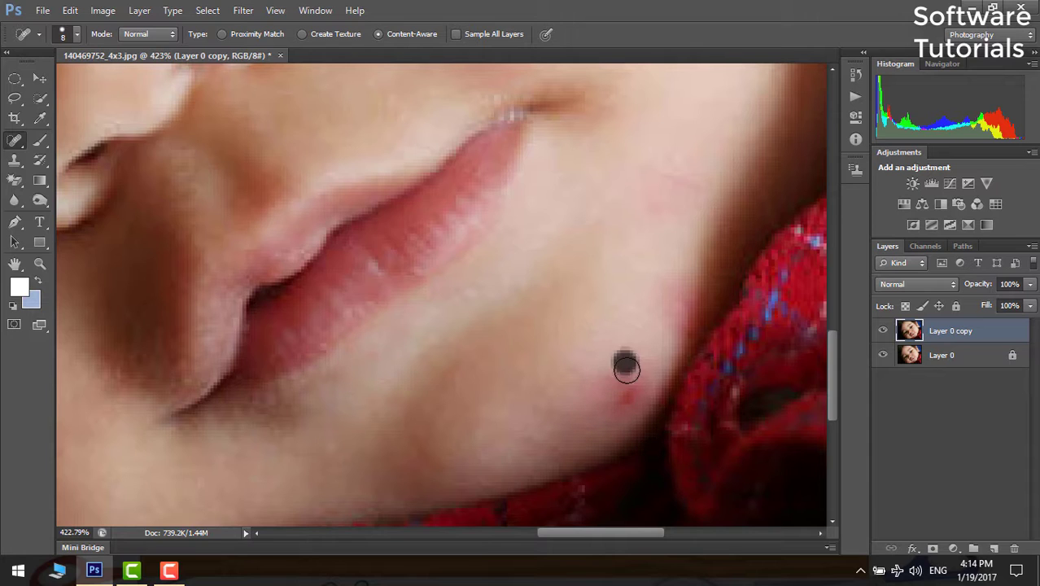
click(652, 385)
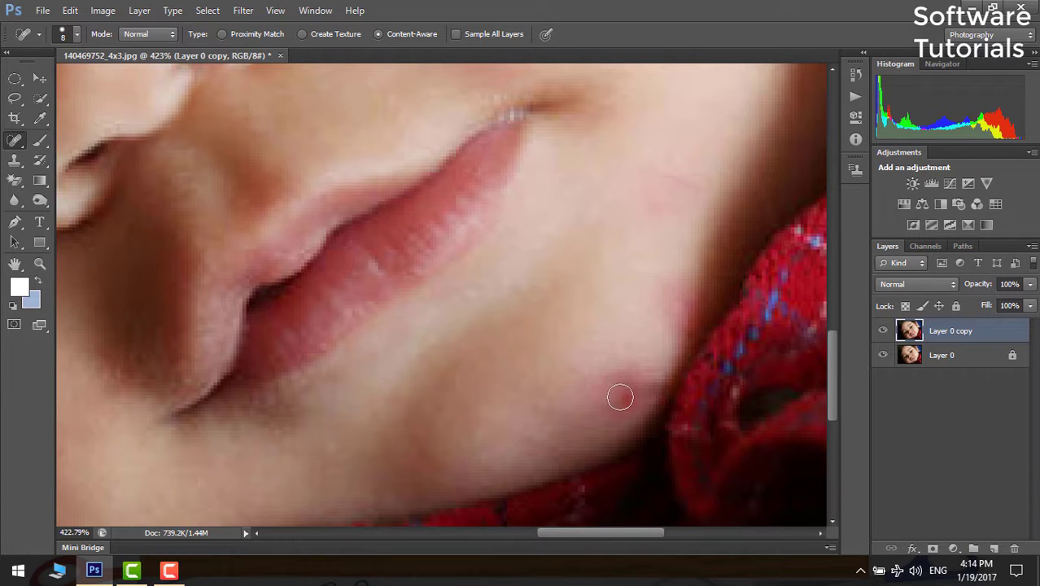
click(627, 397)
Clear the leftover pink redness on the chin and along the jaw beside the shirt collar.
click(622, 378)
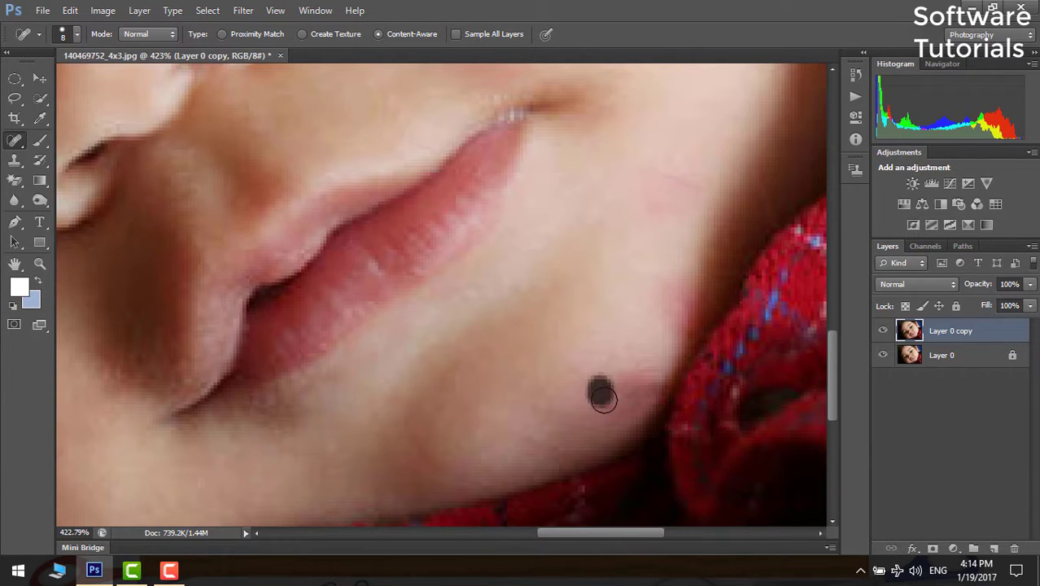
click(608, 390)
click(635, 374)
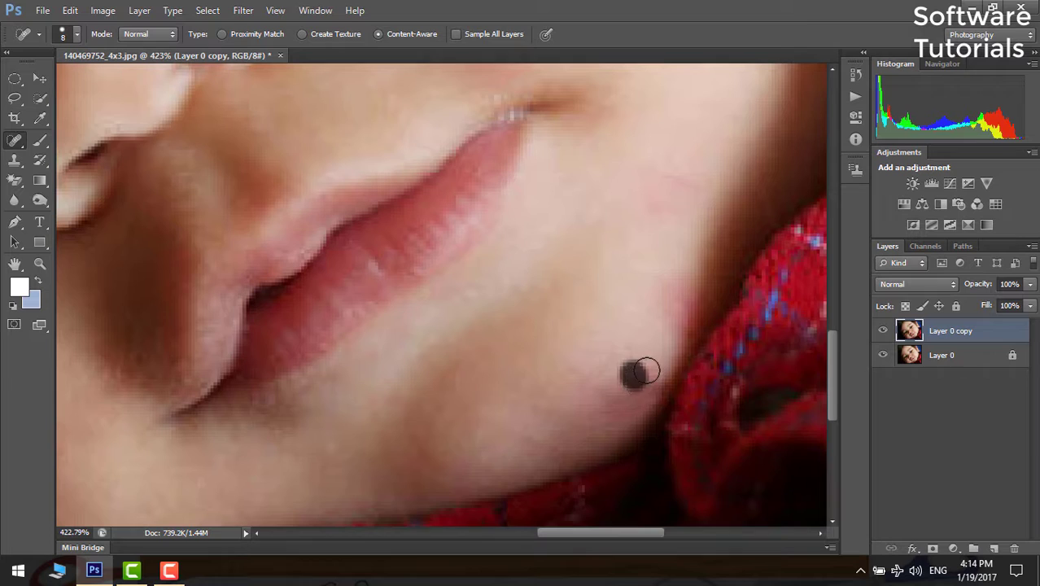
click(615, 390)
click(583, 407)
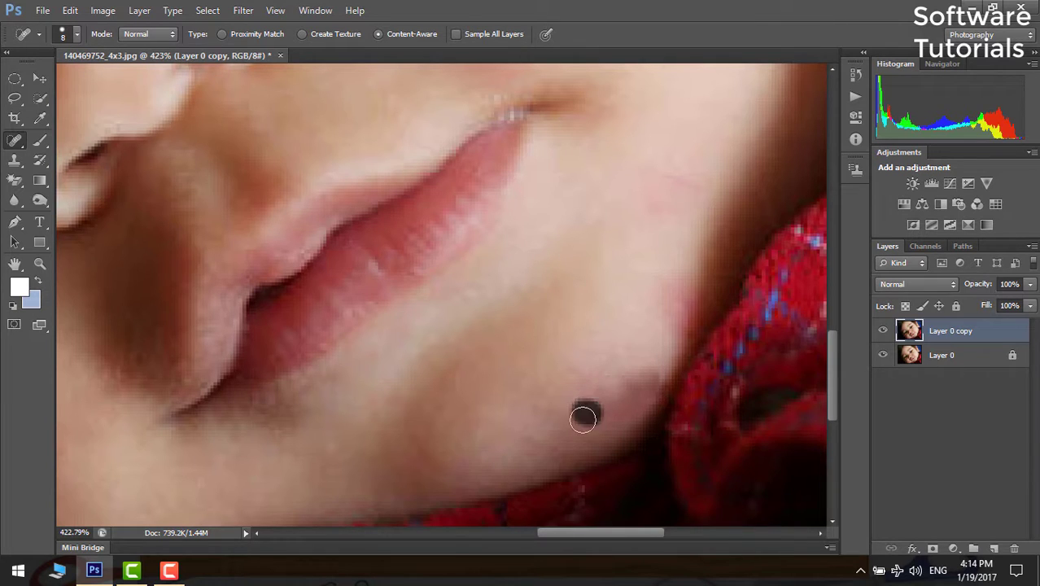
click(644, 378)
click(630, 384)
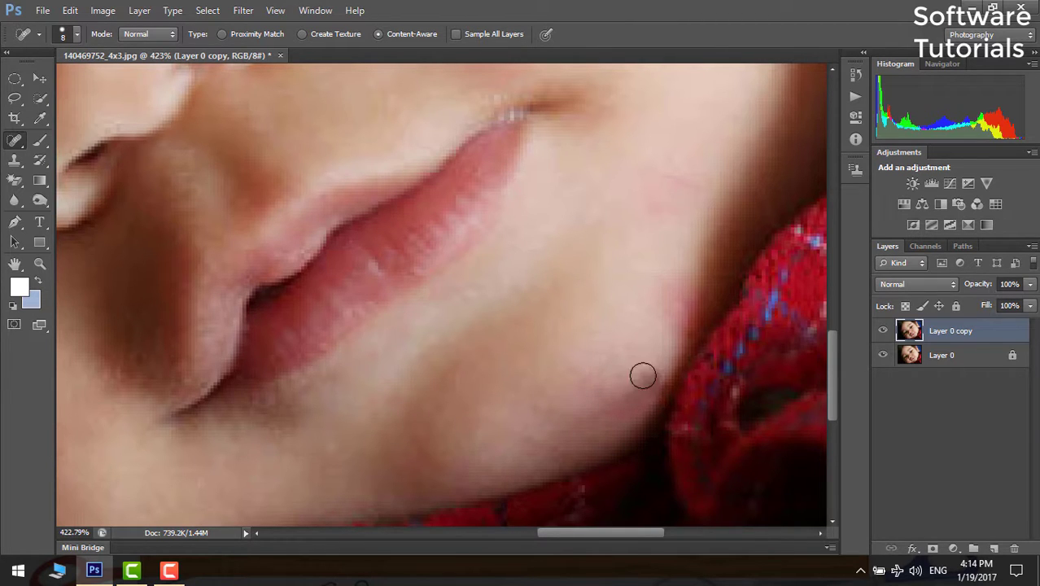
click(631, 375)
click(617, 376)
click(596, 384)
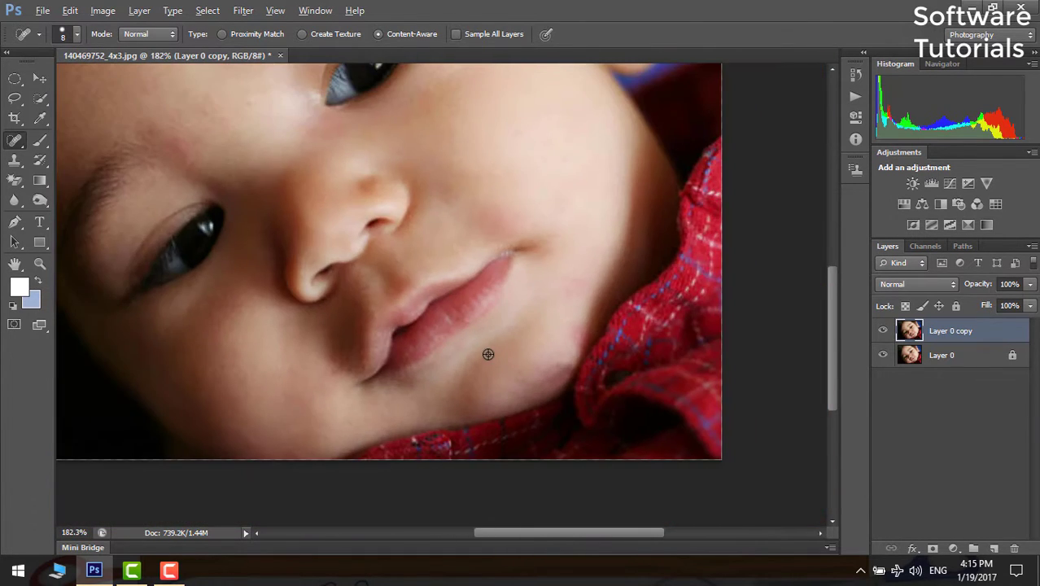
scroll(452, 341, down, 3)
scroll(452, 341, up, 2)
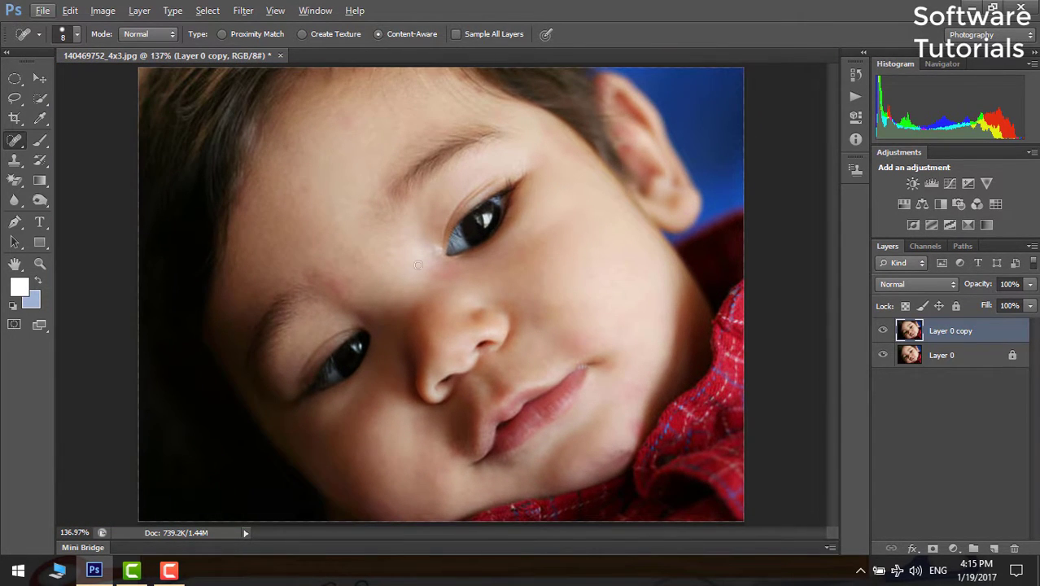
click(883, 331)
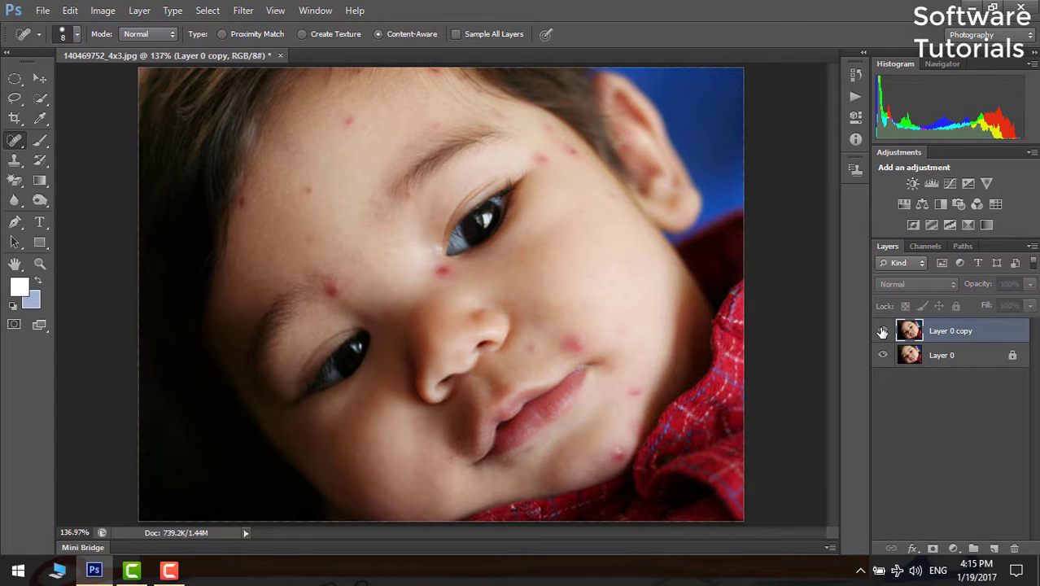
click(882, 331)
click(882, 331)
click(882, 332)
click(883, 331)
click(883, 331)
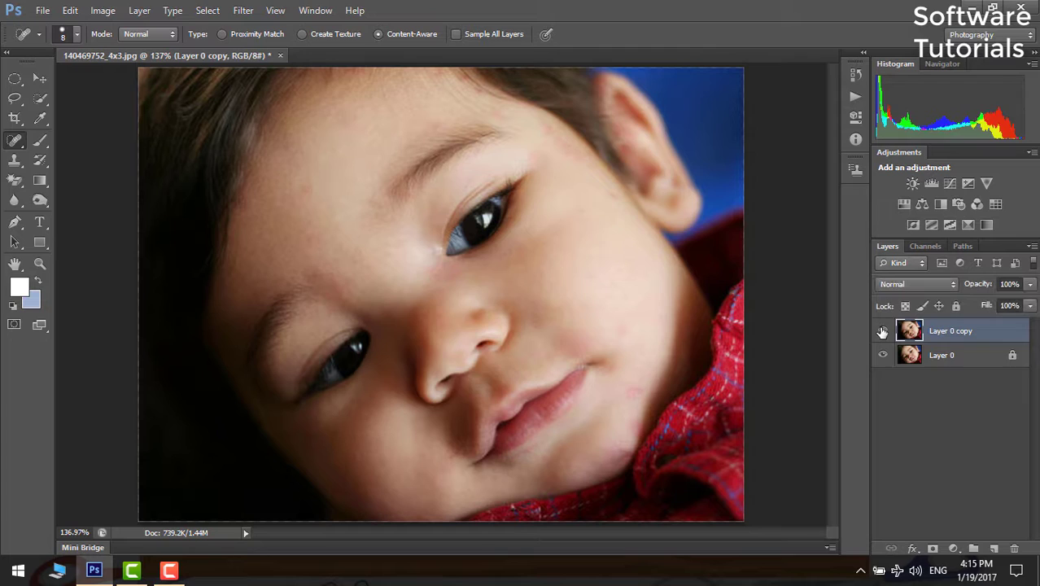